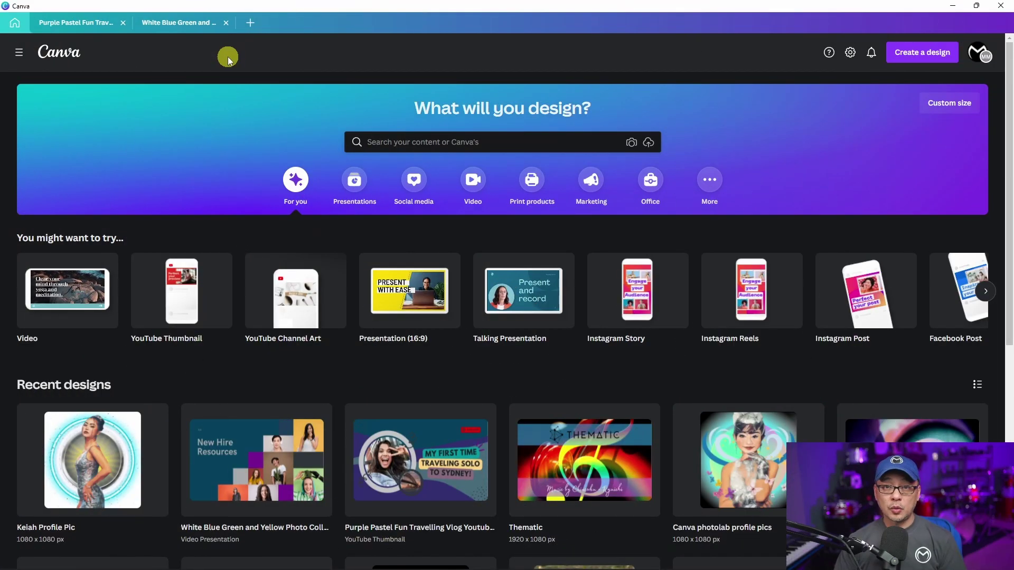
# Step: Open the Brand Kit page with its three logos, four colours and heading, subheading and body styles
pyautogui.click(16, 54)
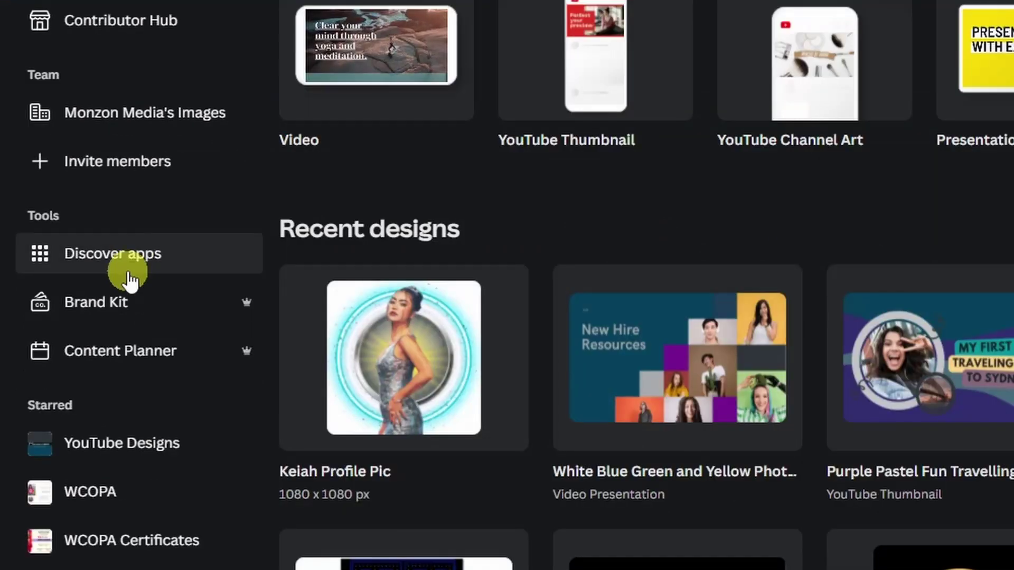
pyautogui.click(128, 306)
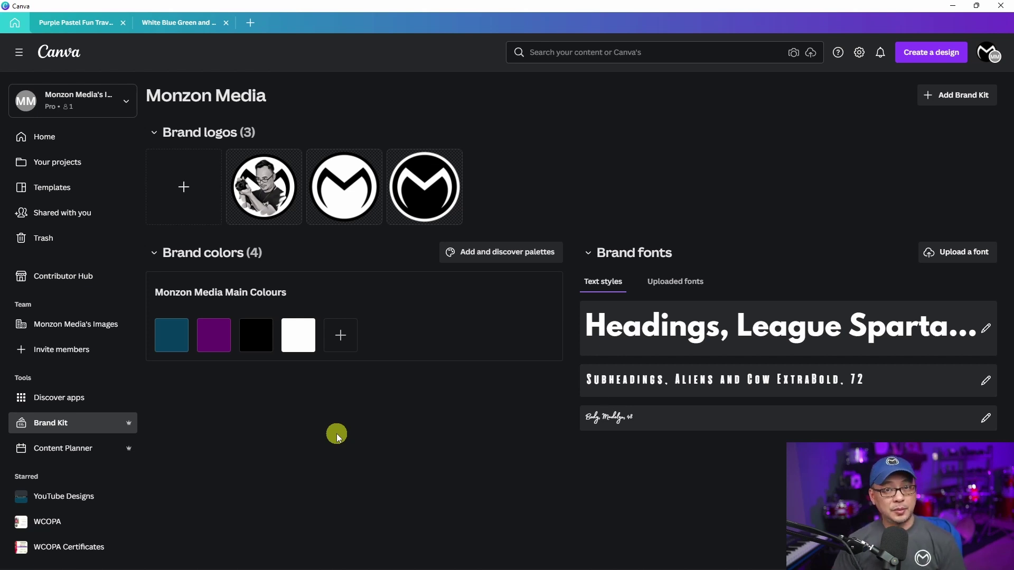
# Step: Show the browser's brand kit fullscreen and try adding a logo, dismissing the upgrade offer
pyautogui.click(182, 558)
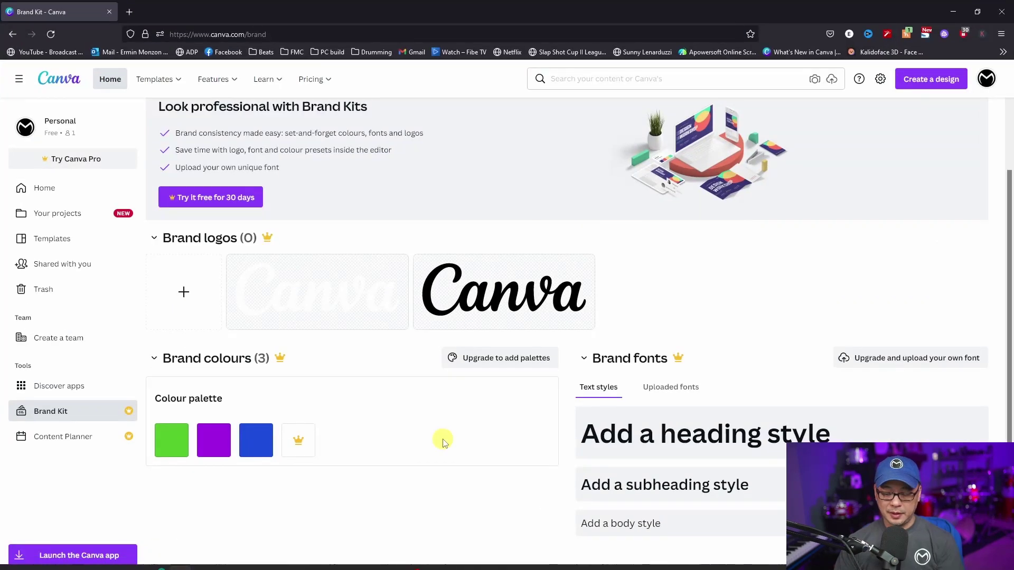
pyautogui.press('F11')
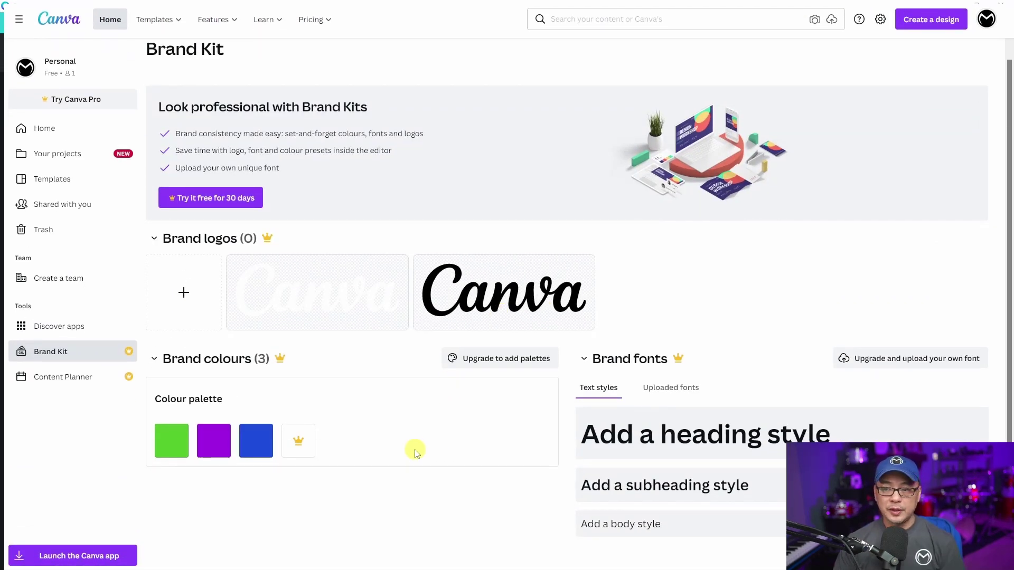
pyautogui.click(183, 292)
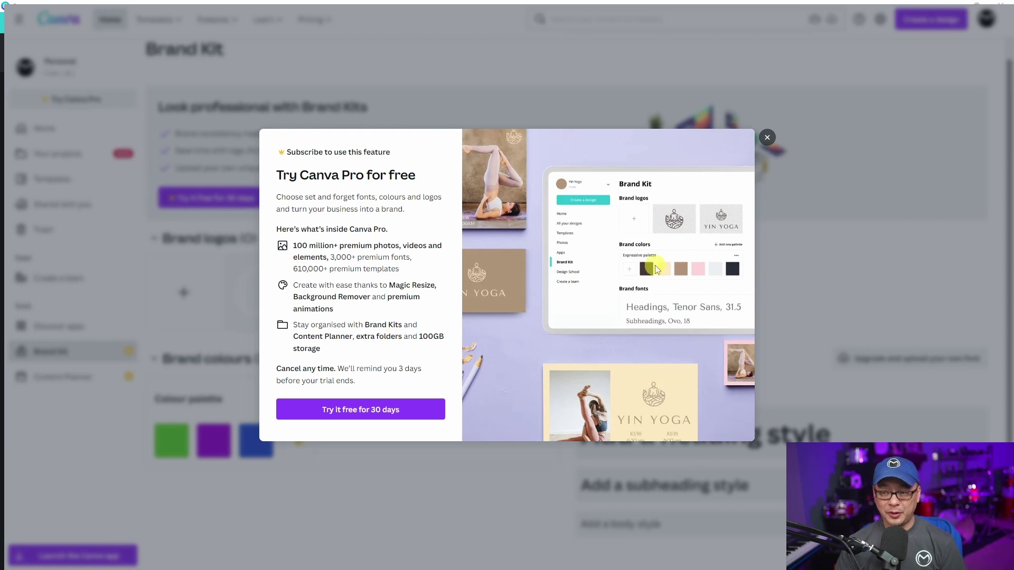
pyautogui.click(767, 138)
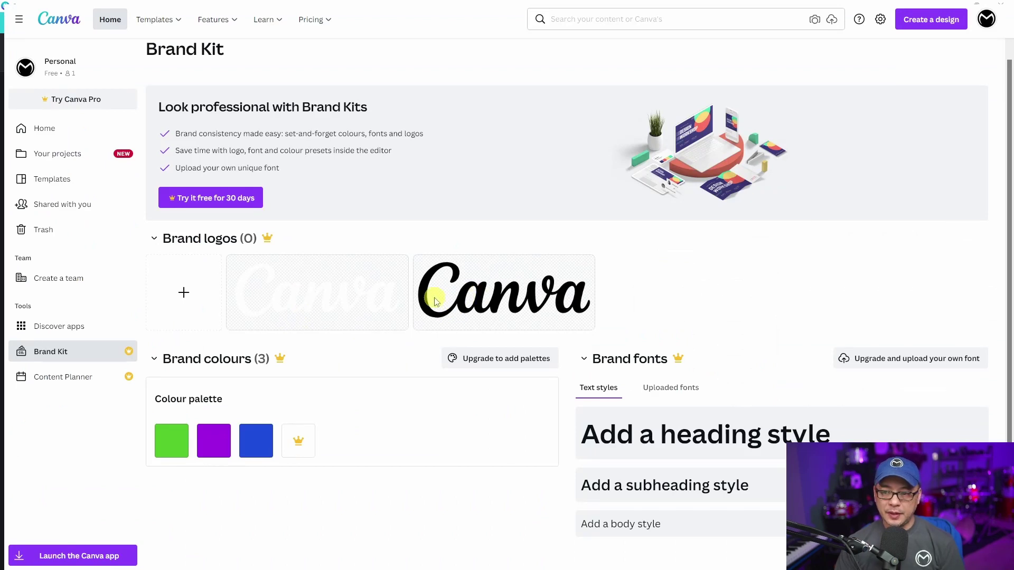
# Step: Try adding a colour palette and dismiss the Pro upgrade popup
pyautogui.rightClick(569, 271)
pyautogui.click(514, 281)
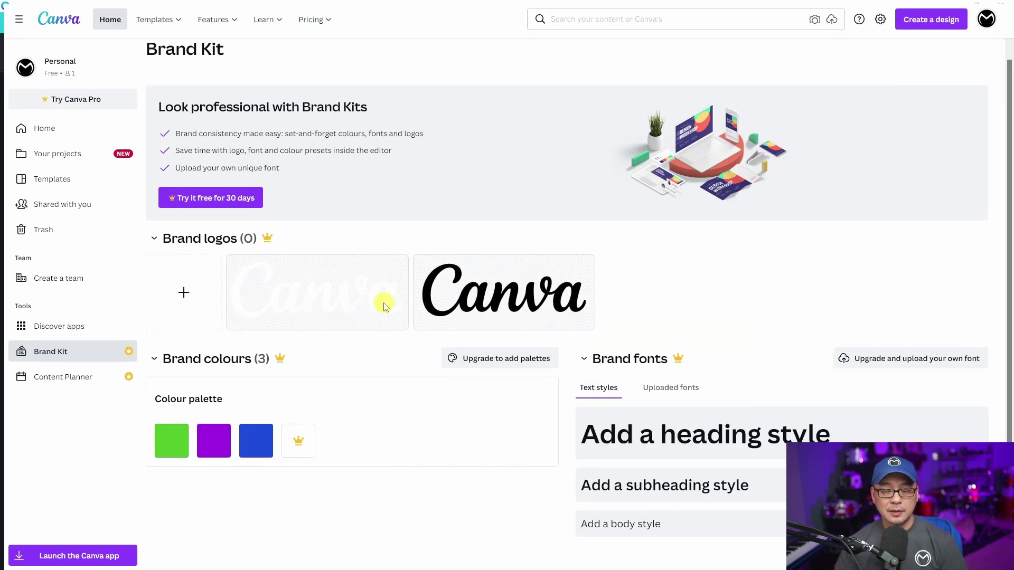
pyautogui.moveTo(259, 437)
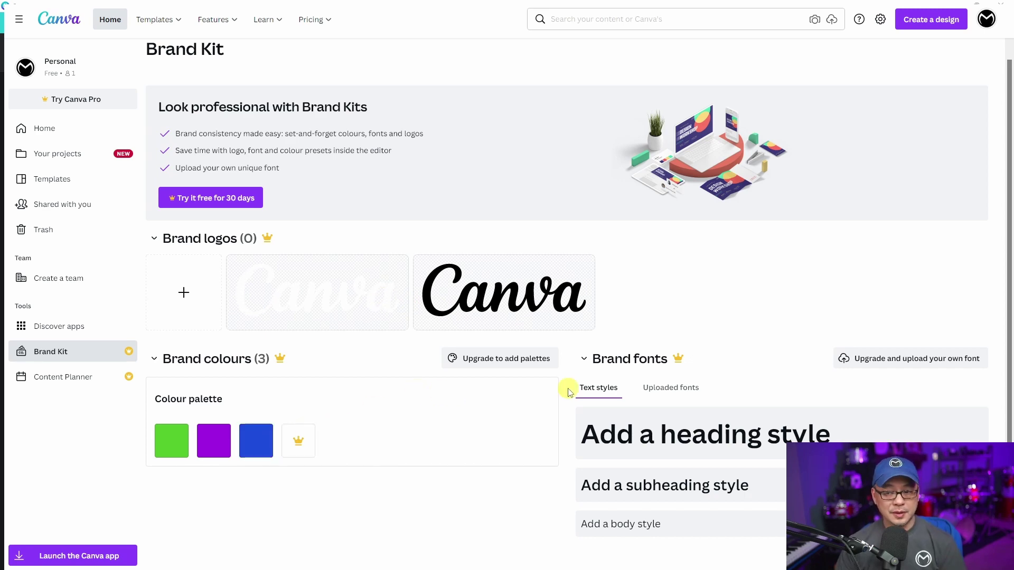
pyautogui.click(540, 358)
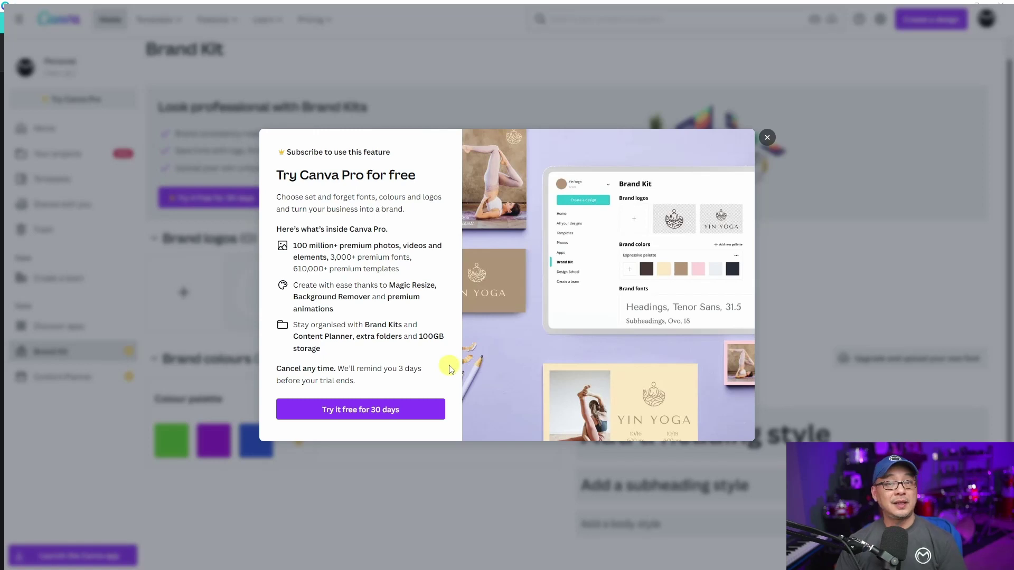
pyautogui.press('Escape')
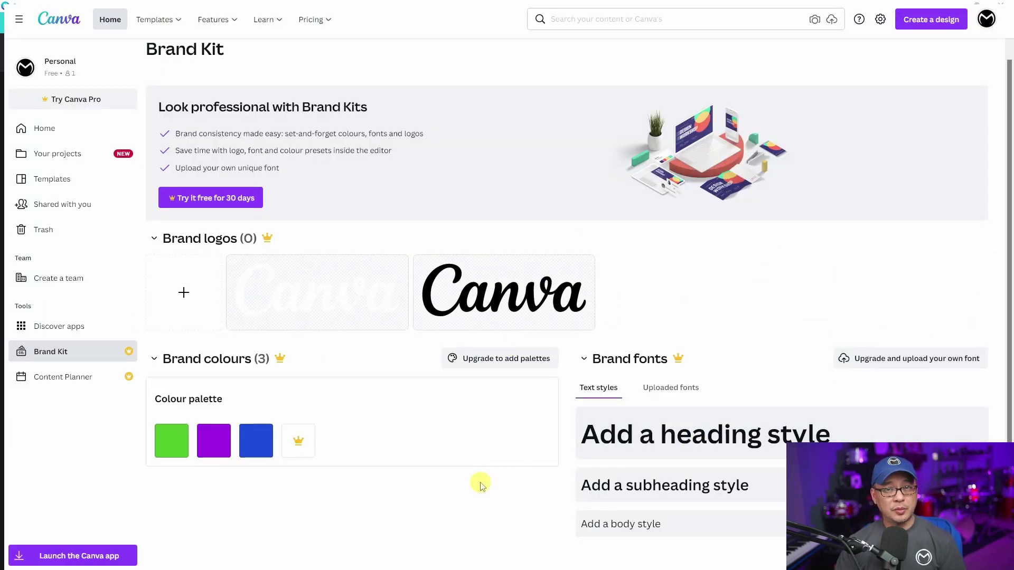
# Step: Try adding heading and subheading styles, then try uploading a font under Uploaded fonts
pyautogui.click(709, 434)
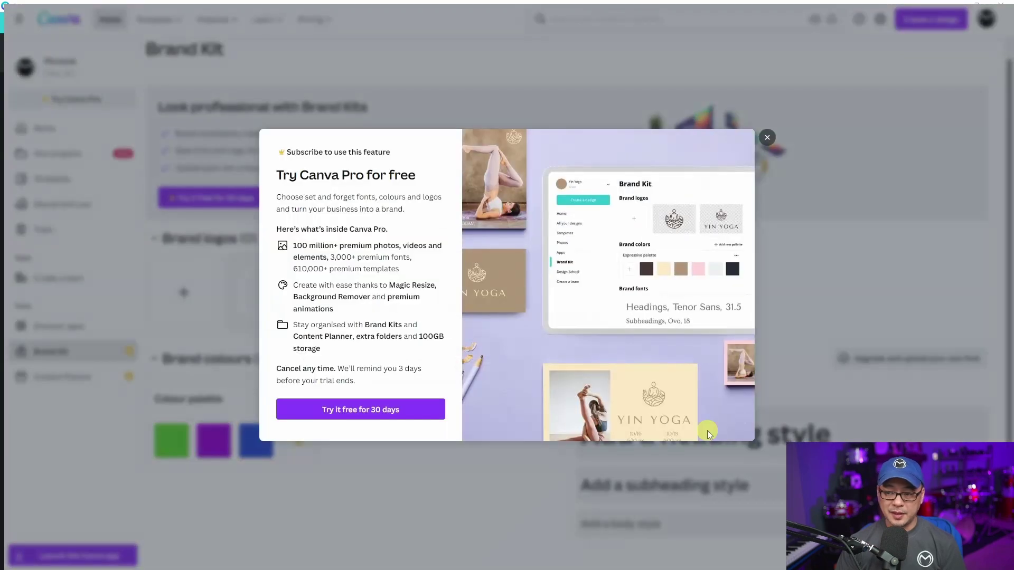
pyautogui.click(767, 137)
pyautogui.click(719, 503)
pyautogui.click(717, 502)
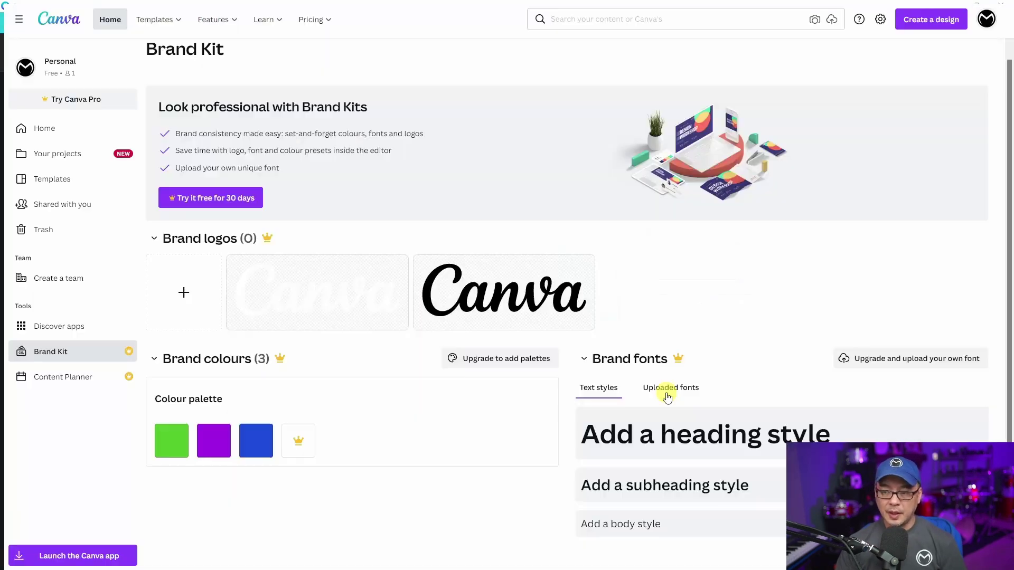
pyautogui.click(667, 398)
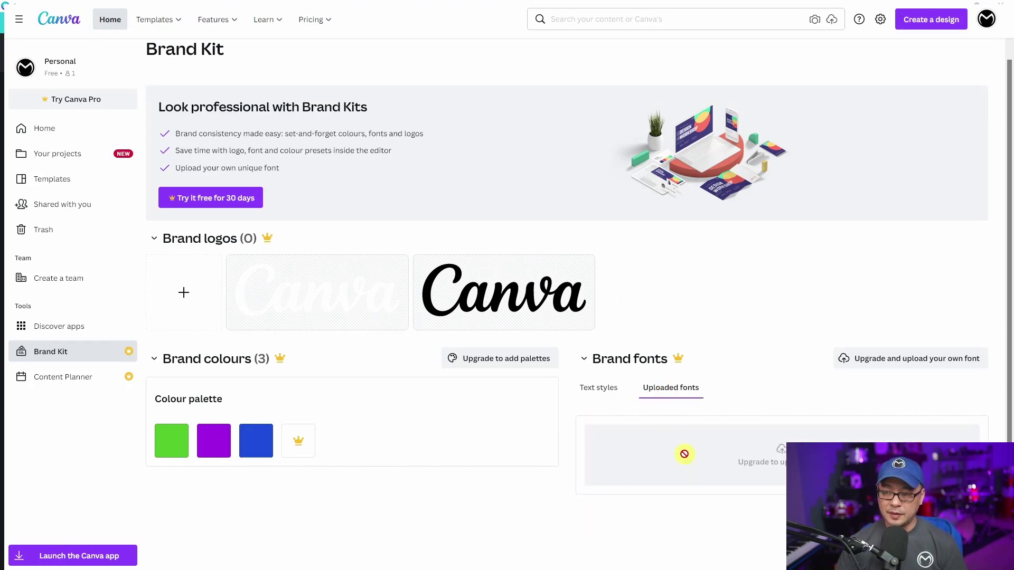
pyautogui.click(684, 454)
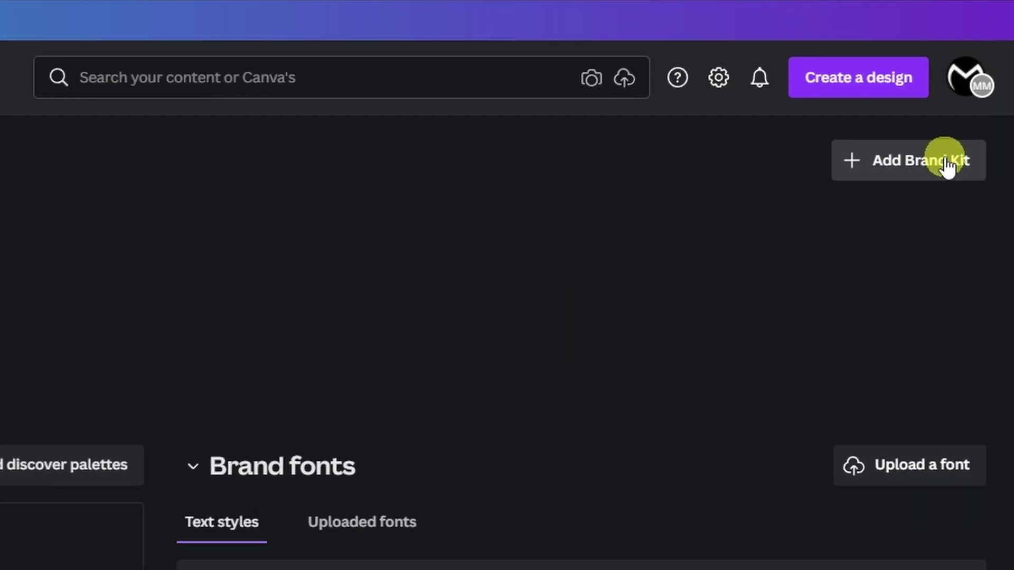
# Step: Add a new brand kit and name it 'Phantom Company'
pyautogui.click(976, 98)
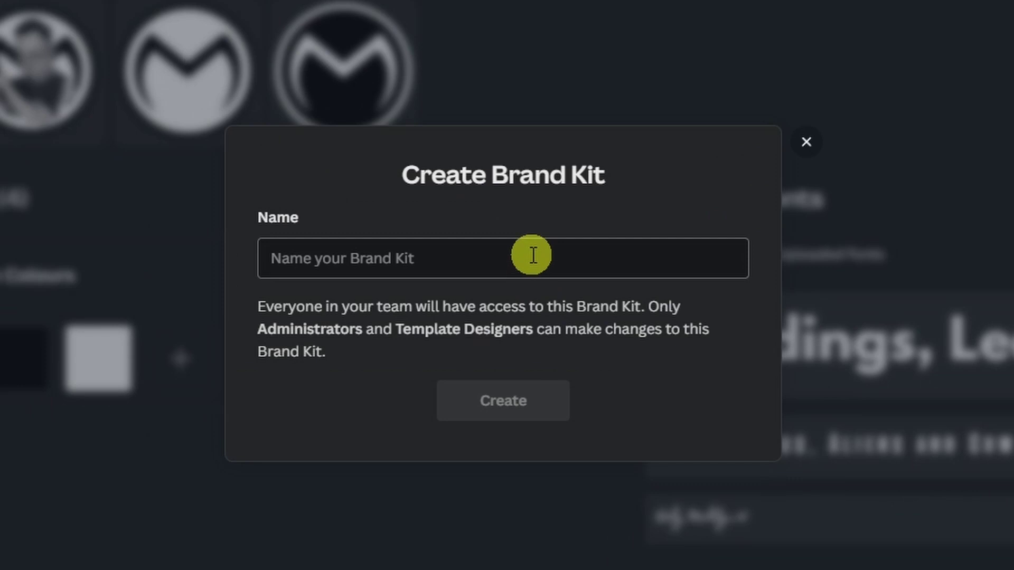
pyautogui.click(532, 255)
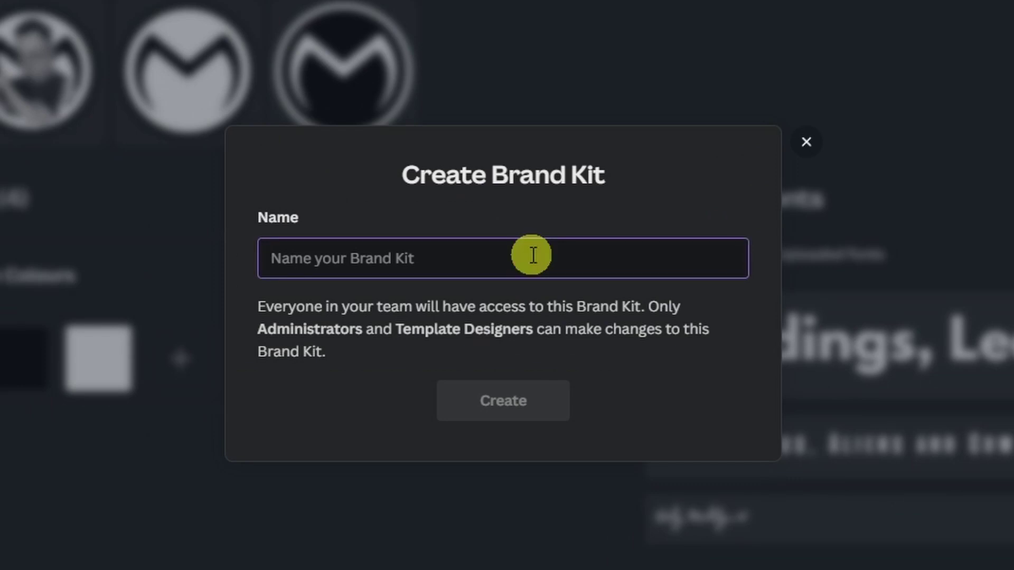
pyautogui.write('Phantom Com')
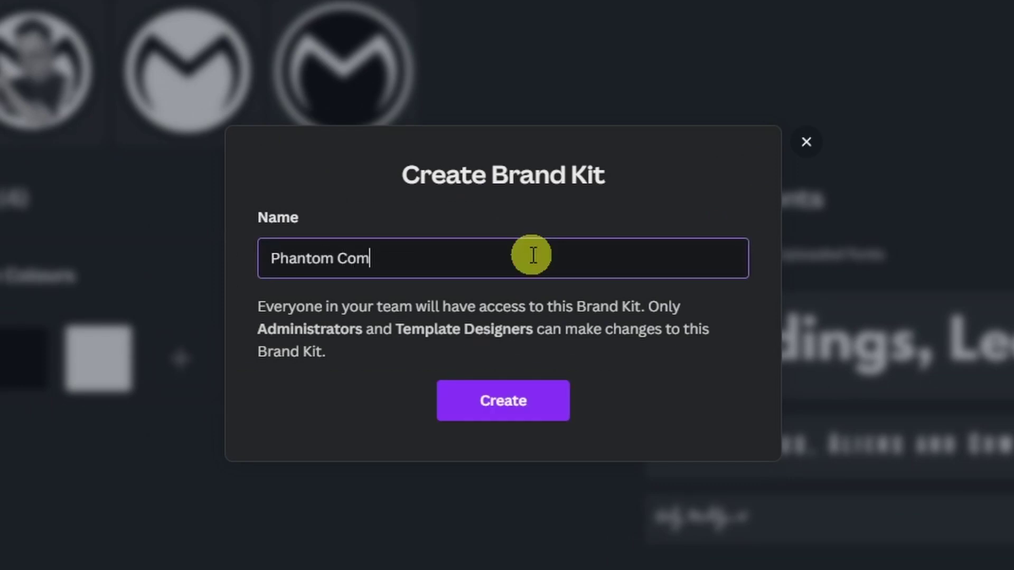
pyautogui.write('pany')
pyautogui.press('Return')
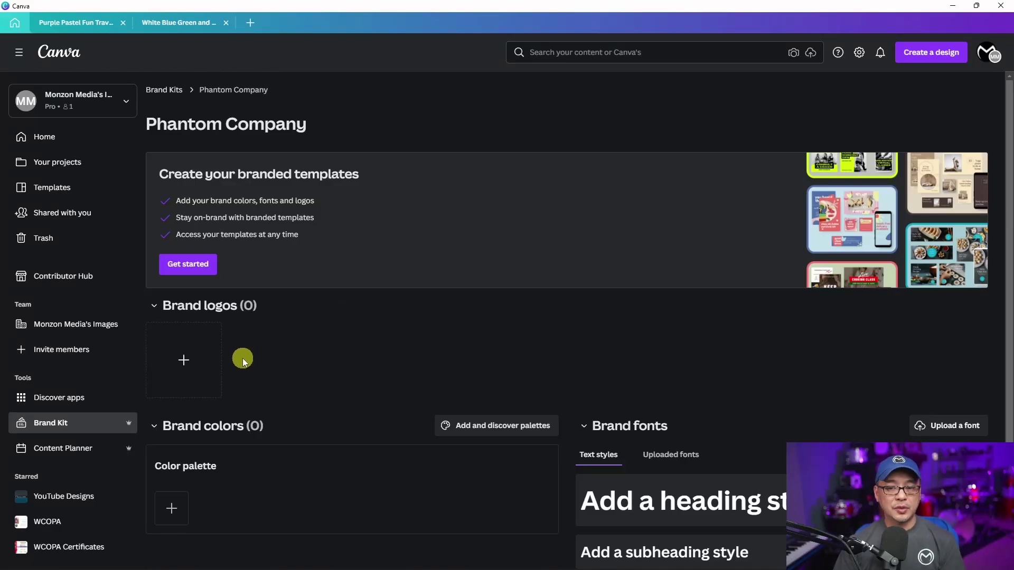
# Step: Upload Monzon-Media-Logo-WhiteBG-Embossed.jpg as the logo and keep its white, black and grey colours
pyautogui.click(185, 364)
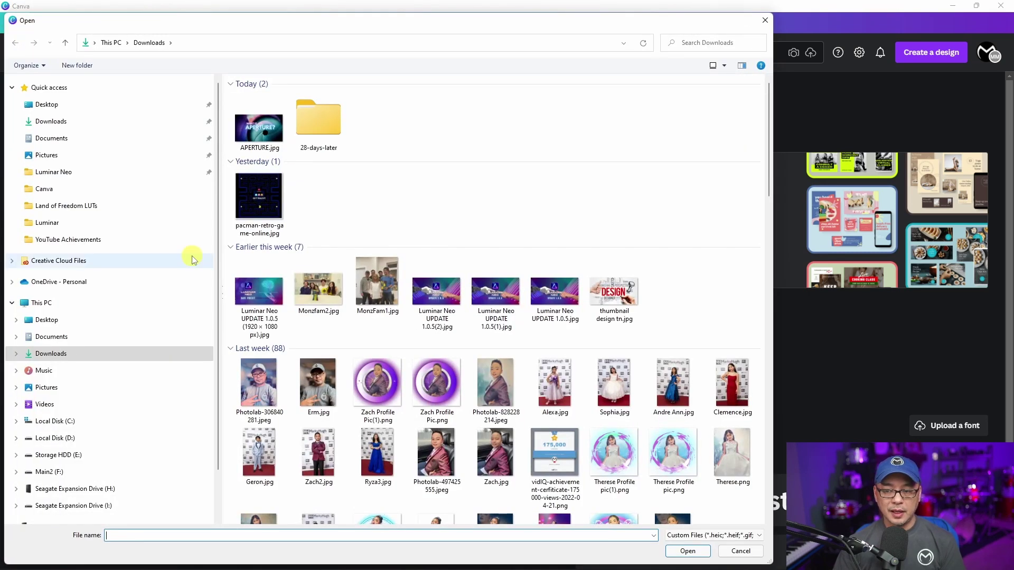
pyautogui.scroll(-1, 168, 236)
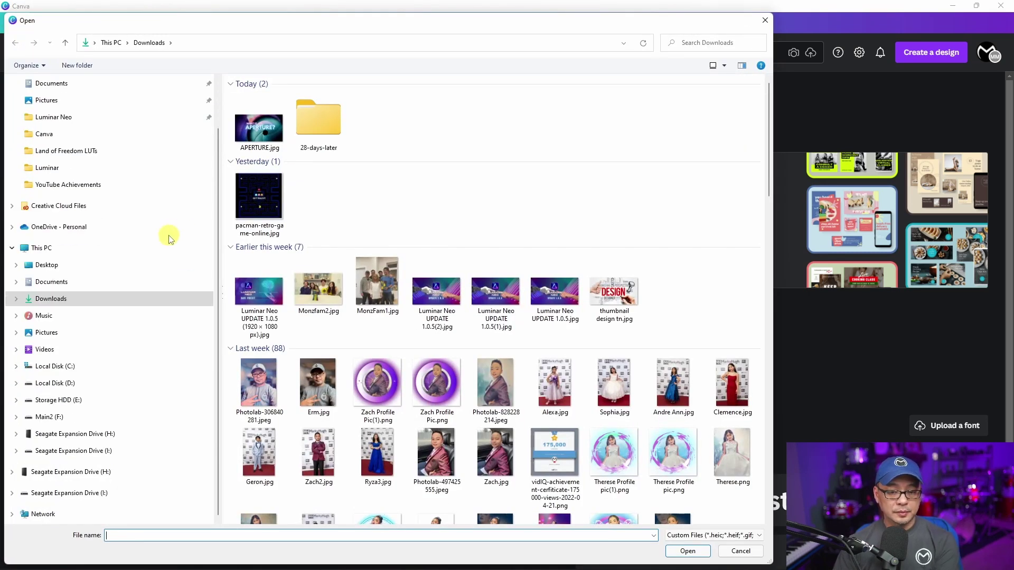
pyautogui.click(74, 451)
pyautogui.scroll(-5, 318, 356)
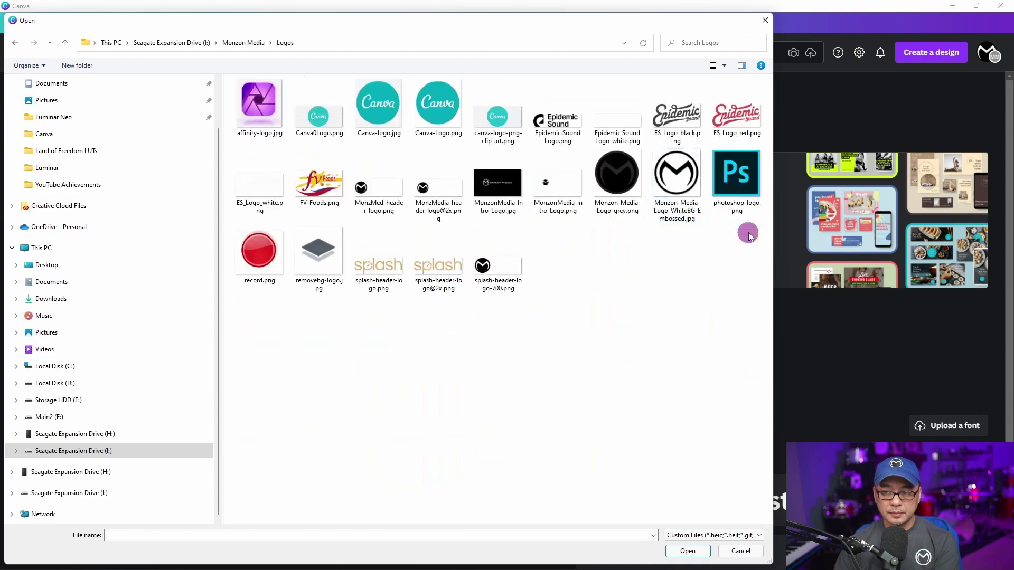
pyautogui.doubleClick(668, 177)
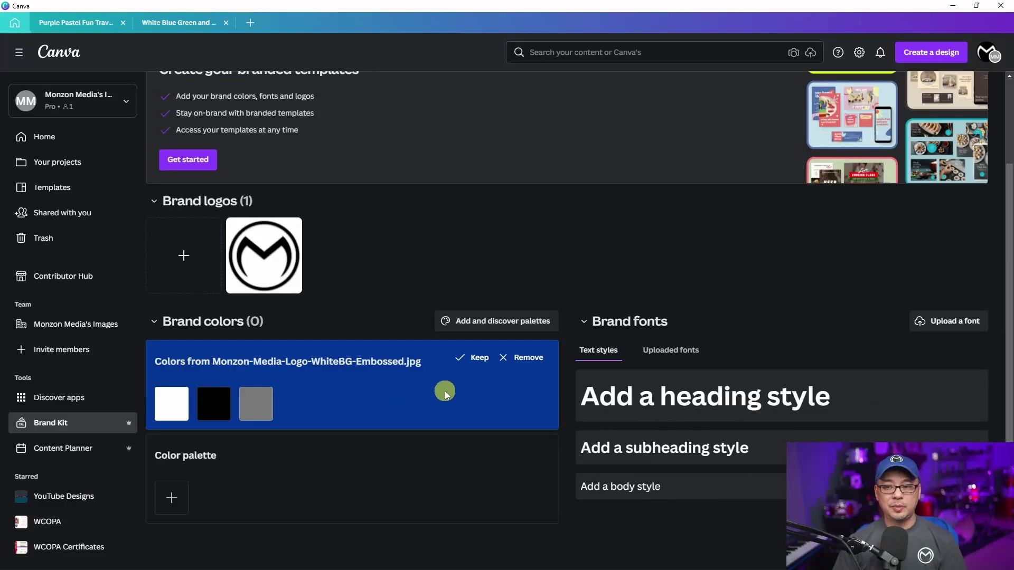
pyautogui.click(471, 357)
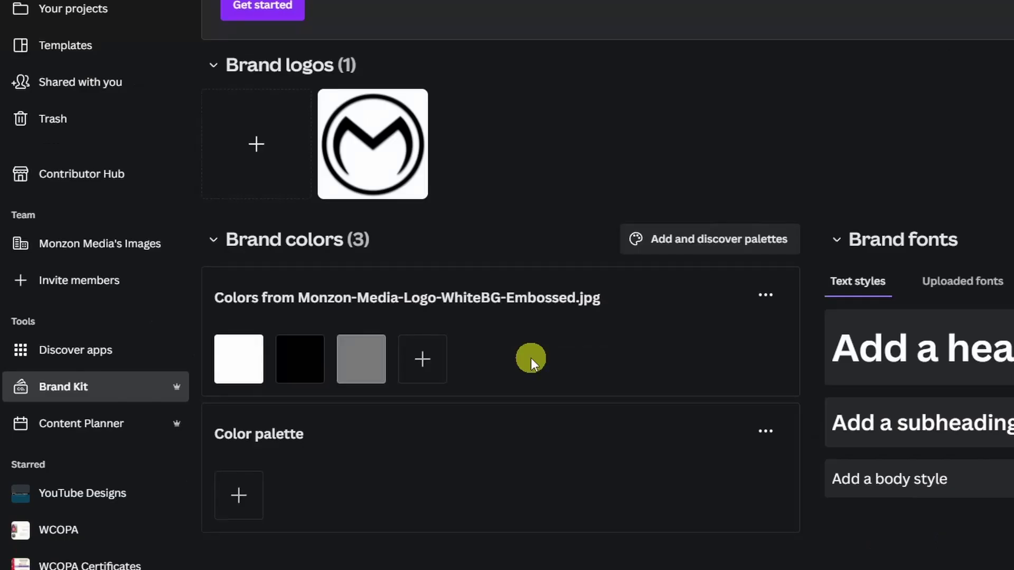
# Step: Add dark purple, navy blue and grey swatches to the new palette
pyautogui.click(240, 494)
pyautogui.moveTo(352, 299); pyautogui.dragTo(408, 324)
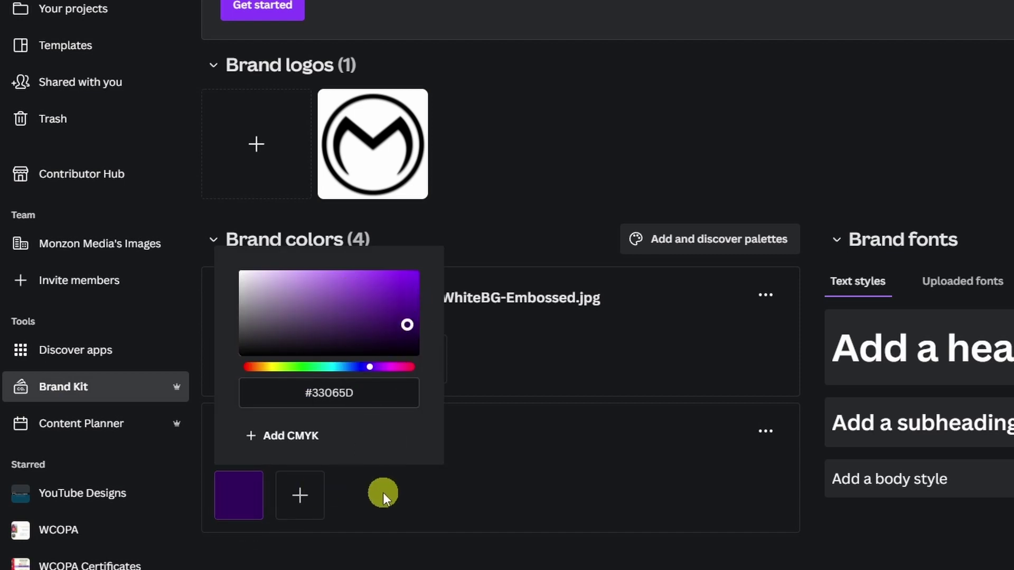
pyautogui.click(300, 496)
pyautogui.click(445, 318)
pyautogui.moveTo(444, 320); pyautogui.dragTo(444, 311)
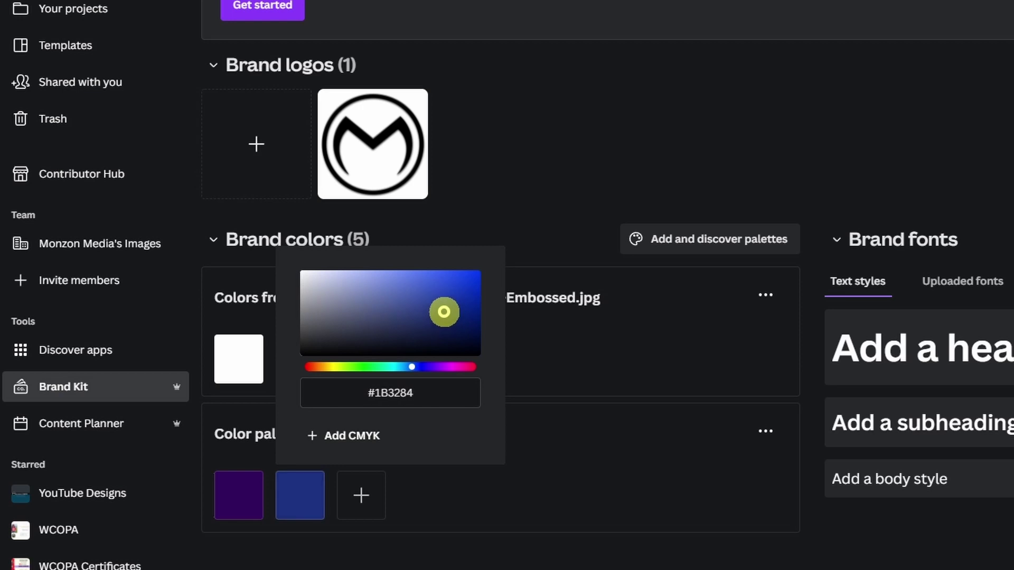
pyautogui.click(364, 499)
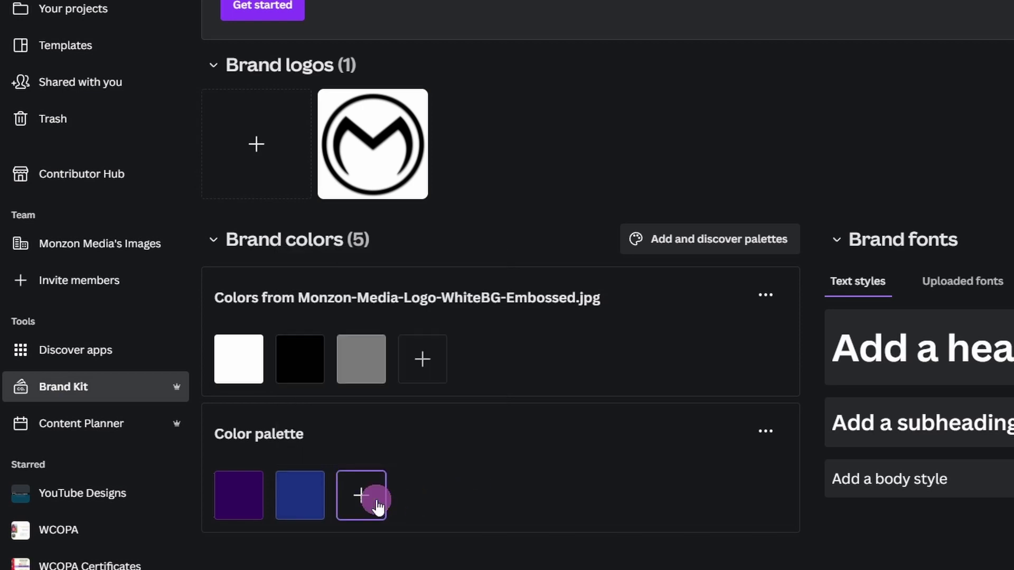
# Step: Add a pure black swatch and a near-black #030303 swatch with a CMYK value
pyautogui.click(438, 508)
pyautogui.moveTo(432, 332); pyautogui.dragTo(430, 355)
pyautogui.click(617, 450)
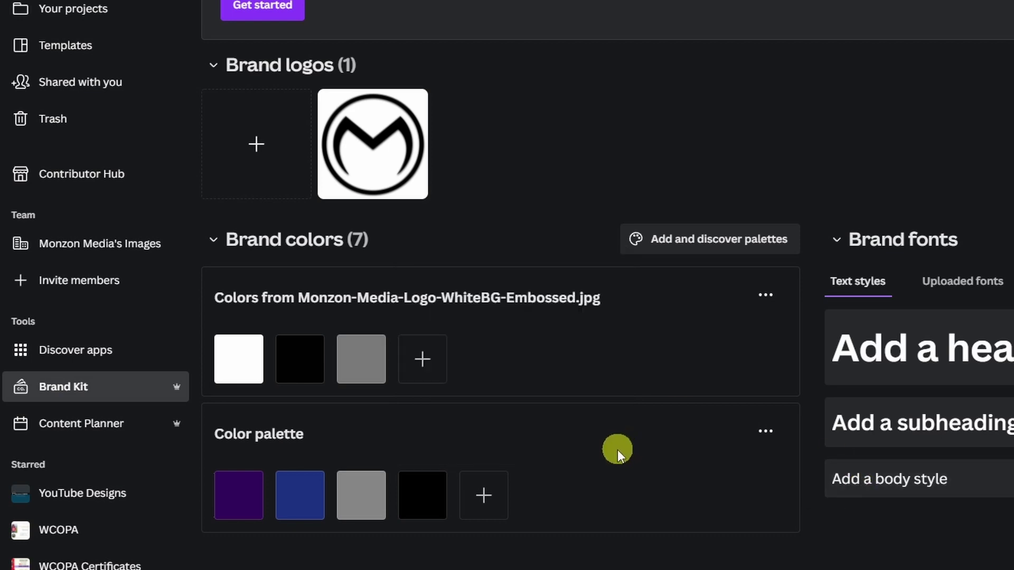
pyautogui.moveTo(447, 483)
pyautogui.click(488, 504)
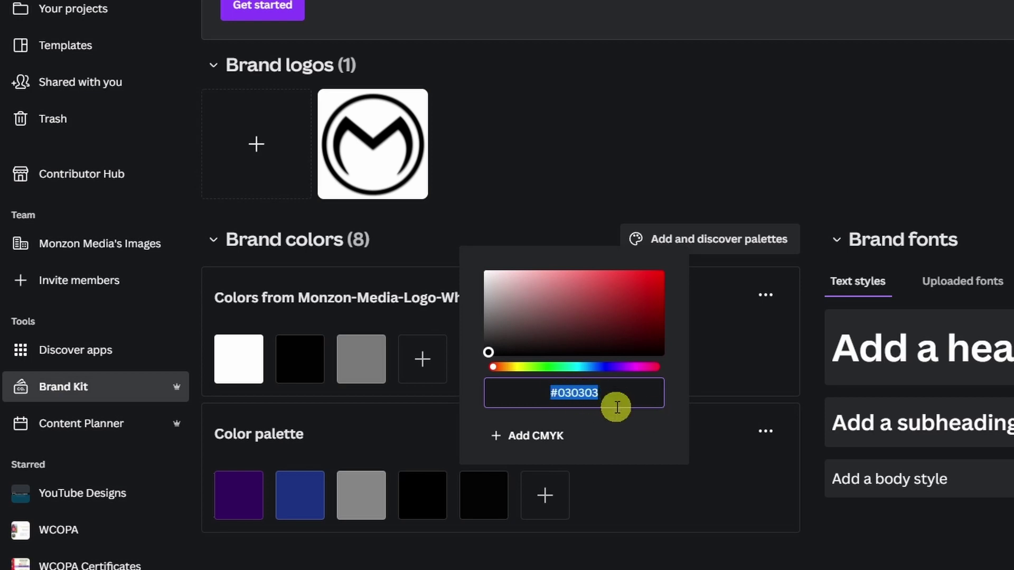
pyautogui.click(542, 436)
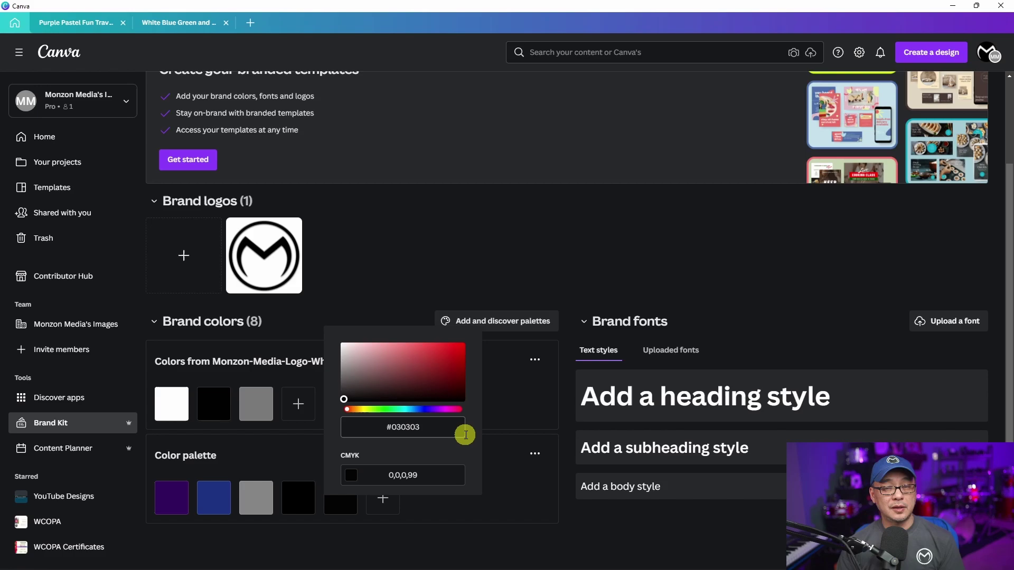
# Step: Try reordering palettes, moving Color palette above the logo colours and back below
pyautogui.click(494, 464)
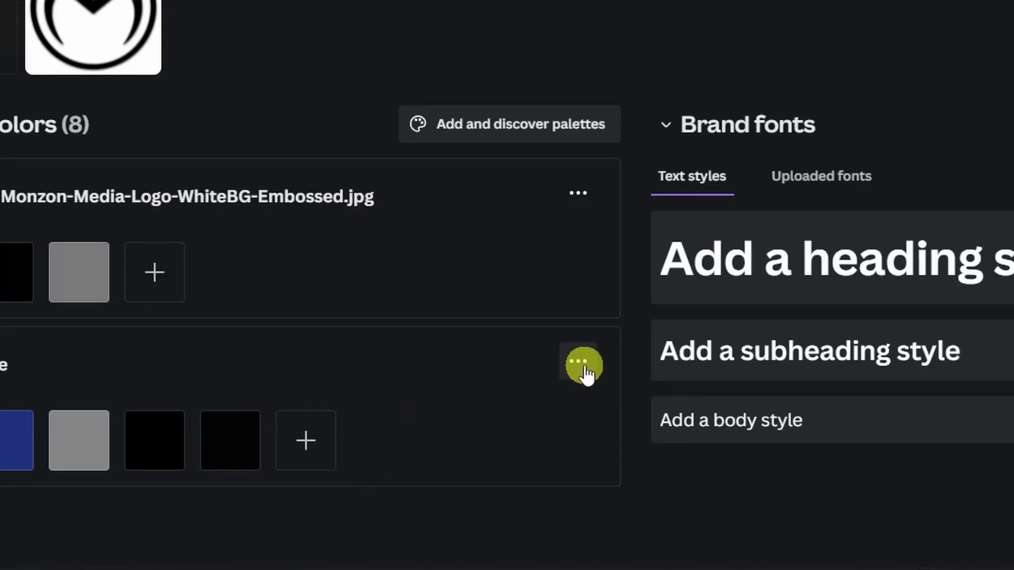
pyautogui.click(583, 367)
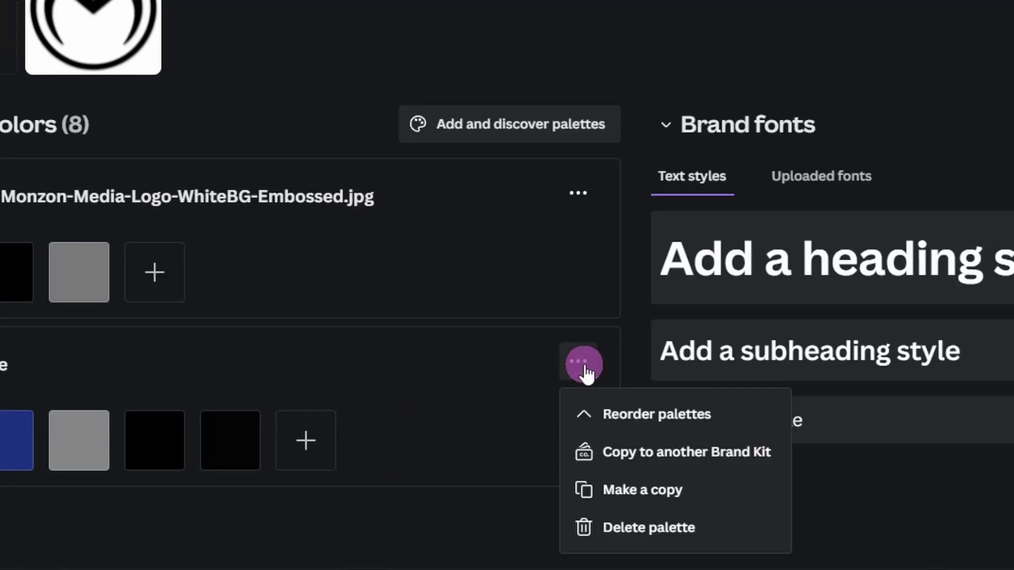
pyautogui.click(657, 415)
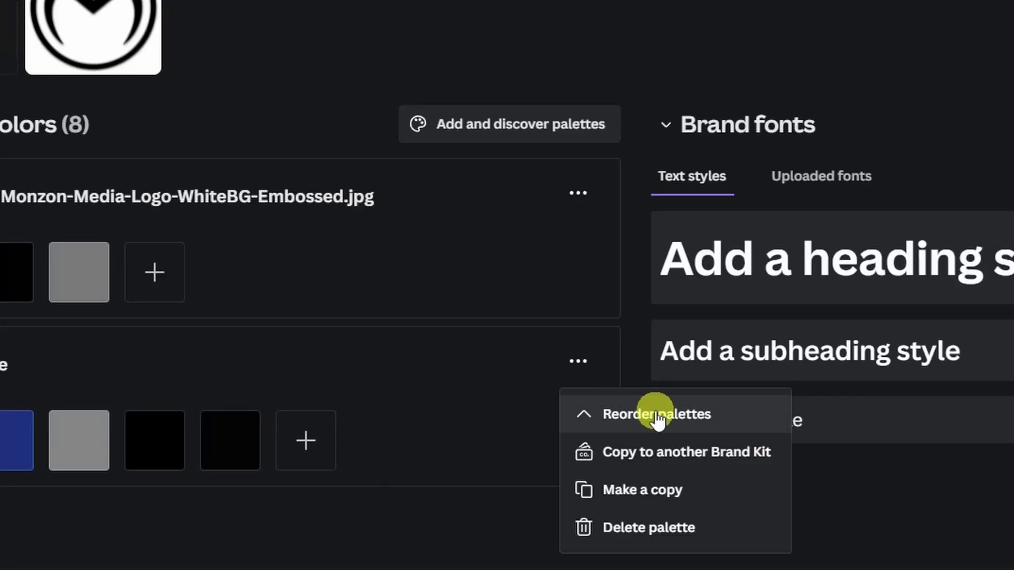
pyautogui.click(655, 414)
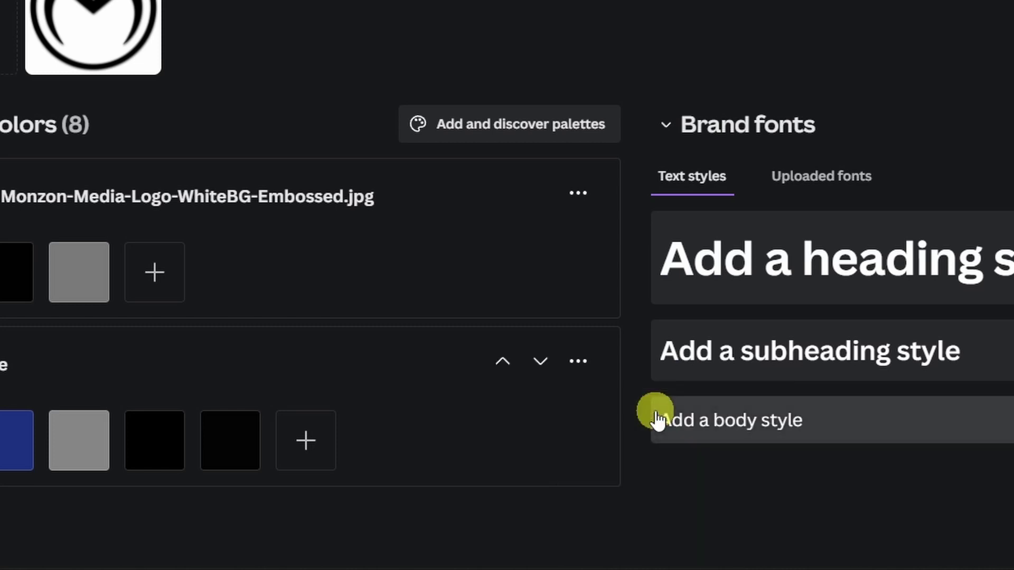
pyautogui.click(542, 364)
pyautogui.click(786, 362)
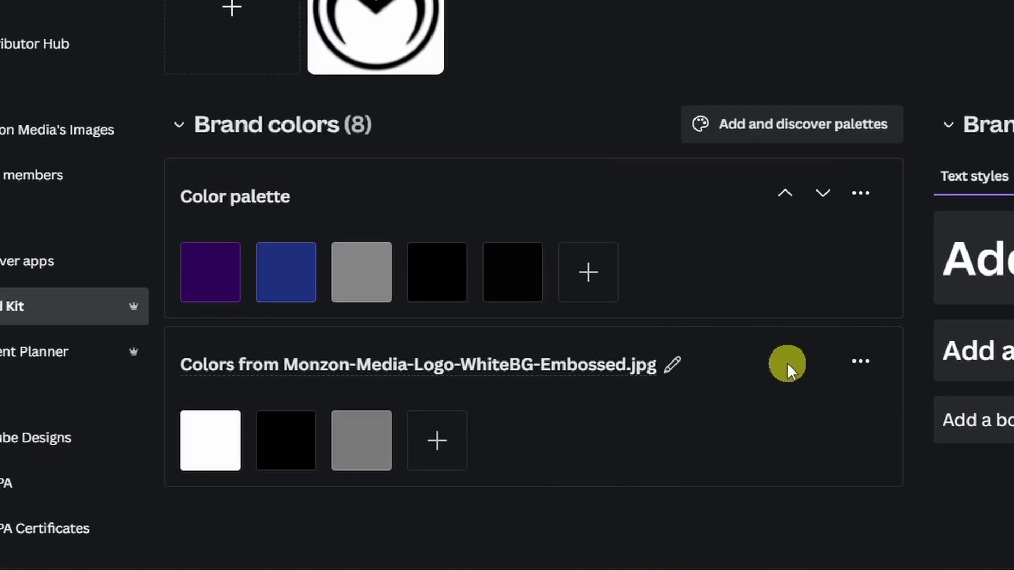
pyautogui.click(823, 193)
# Step: Start renaming the lower palette, typing 'Social Med'
pyautogui.click(861, 362)
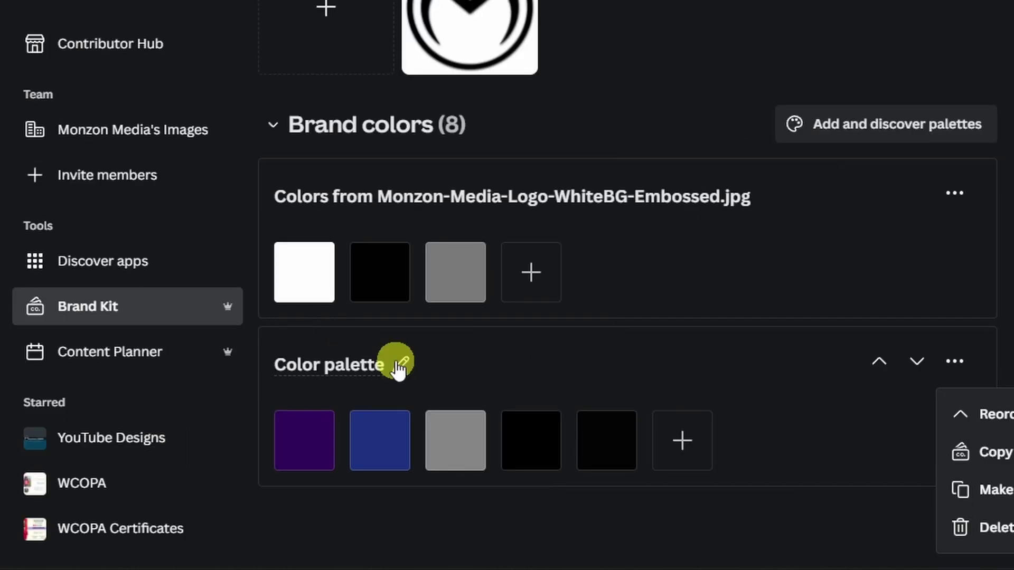
pyautogui.click(397, 365)
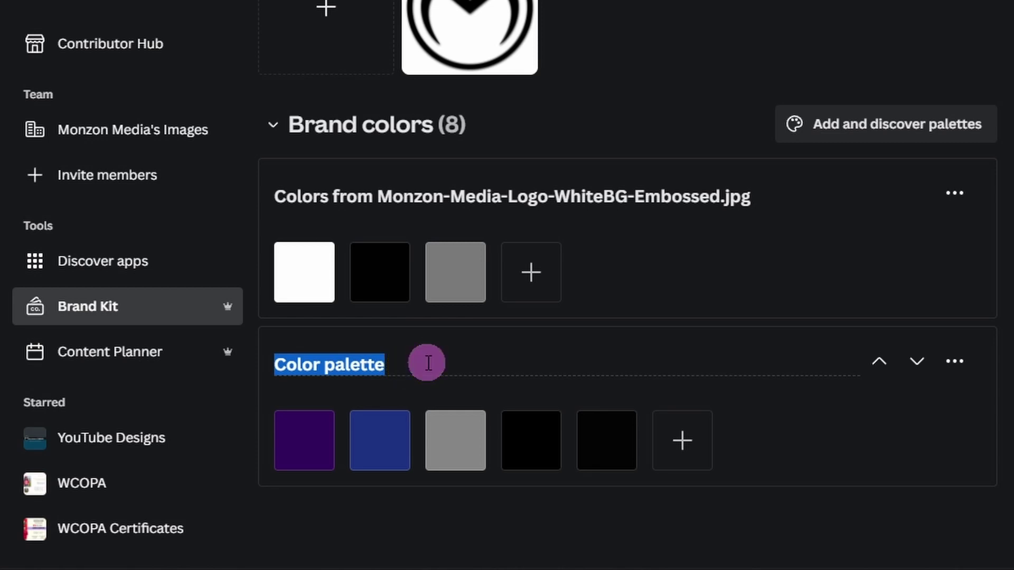
pyautogui.write('Social')
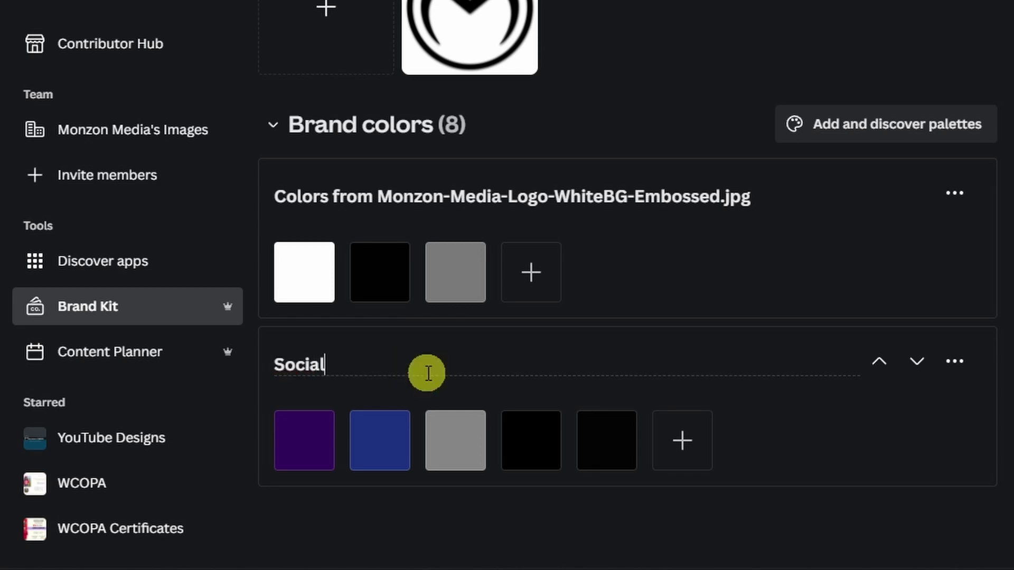
pyautogui.write(' Media')
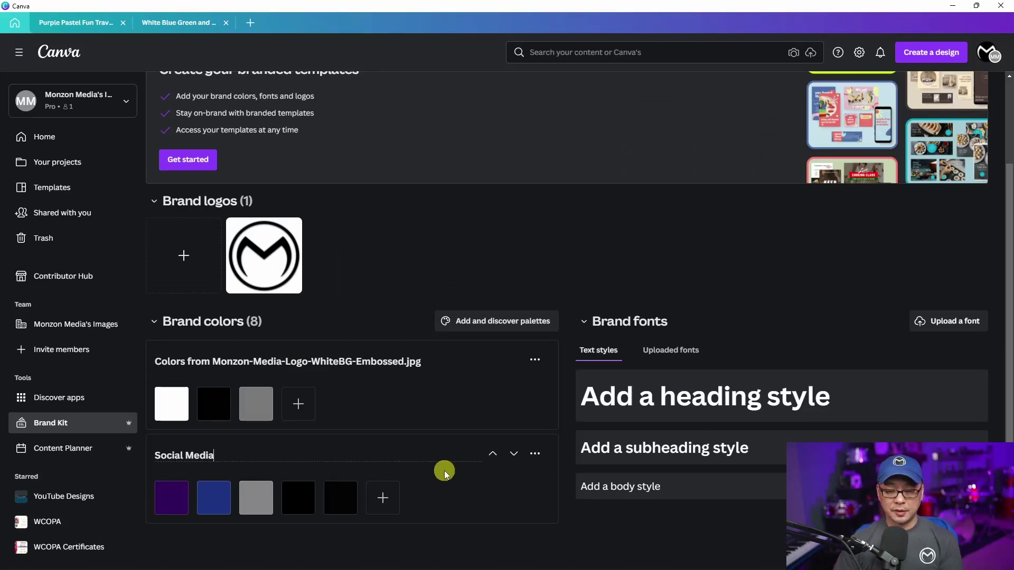
# Step: Finish the 'Social Media' name and delete the fifth black swatch
pyautogui.moveTo(355, 505)
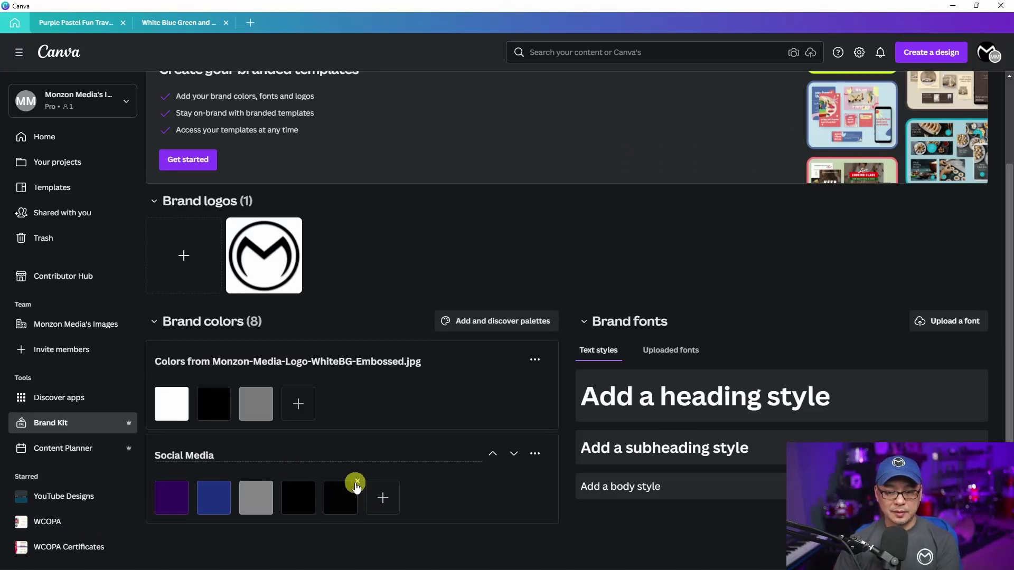
pyautogui.click(351, 486)
pyautogui.click(358, 482)
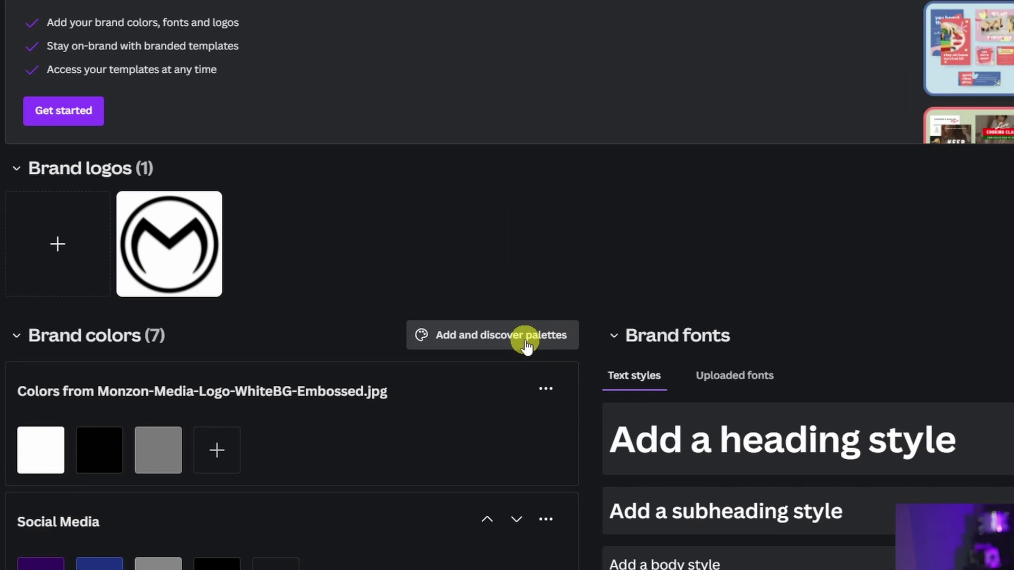
# Step: Add a new empty custom palette from the ready-made palettes list
pyautogui.click(527, 343)
pyautogui.scroll(-1, 573, 193)
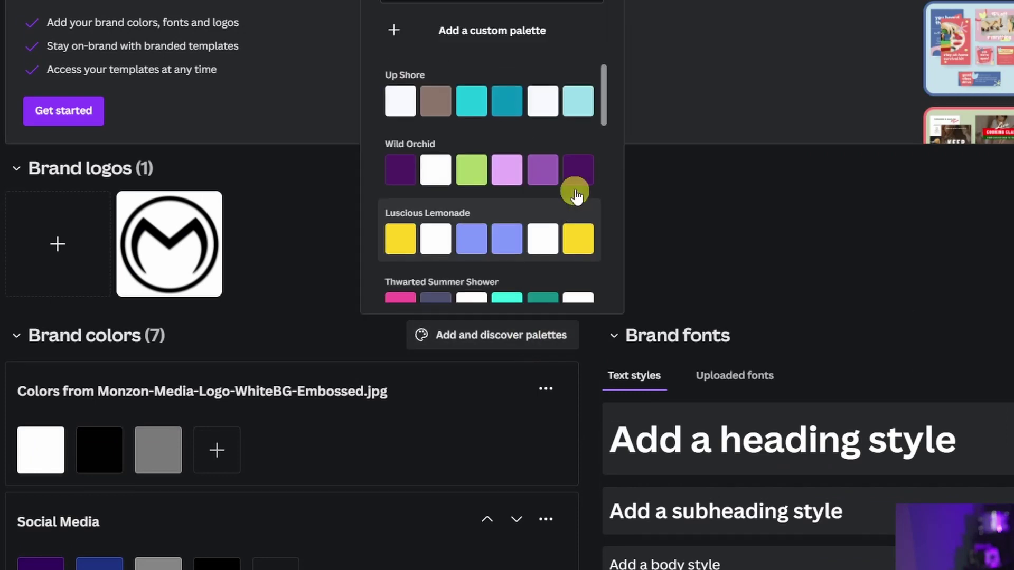
pyautogui.scroll(1, 501, 165)
pyautogui.click(502, 165)
pyautogui.scroll(-10, 502, 165)
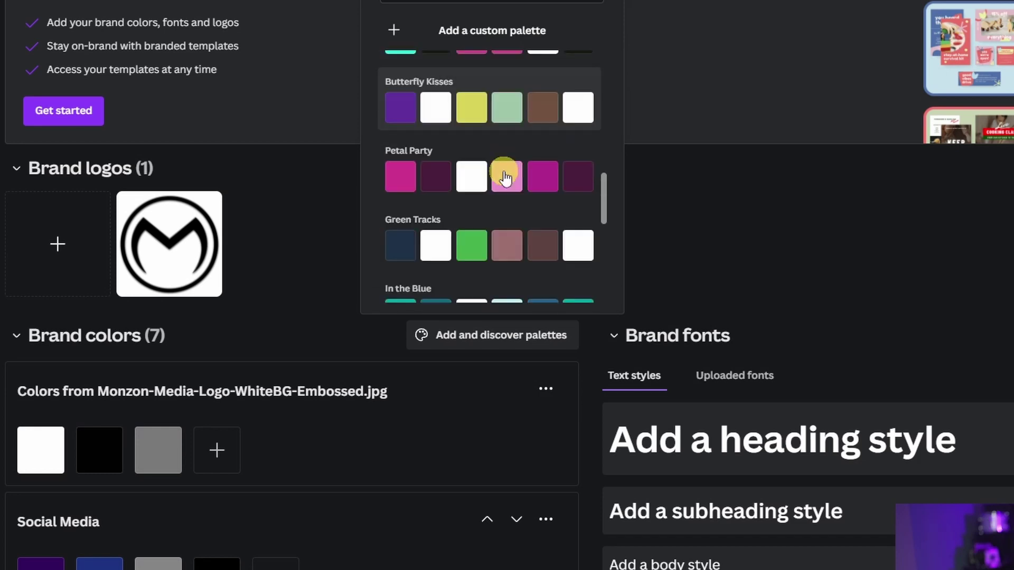
pyautogui.click(503, 30)
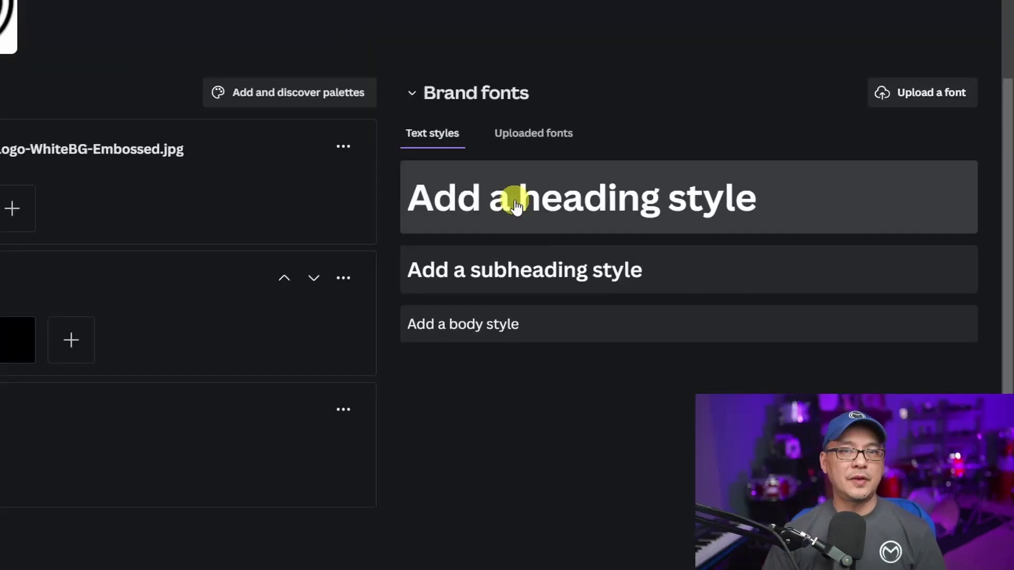
# Step: Create the heading text style using League Spartan at size 144
pyautogui.click(658, 307)
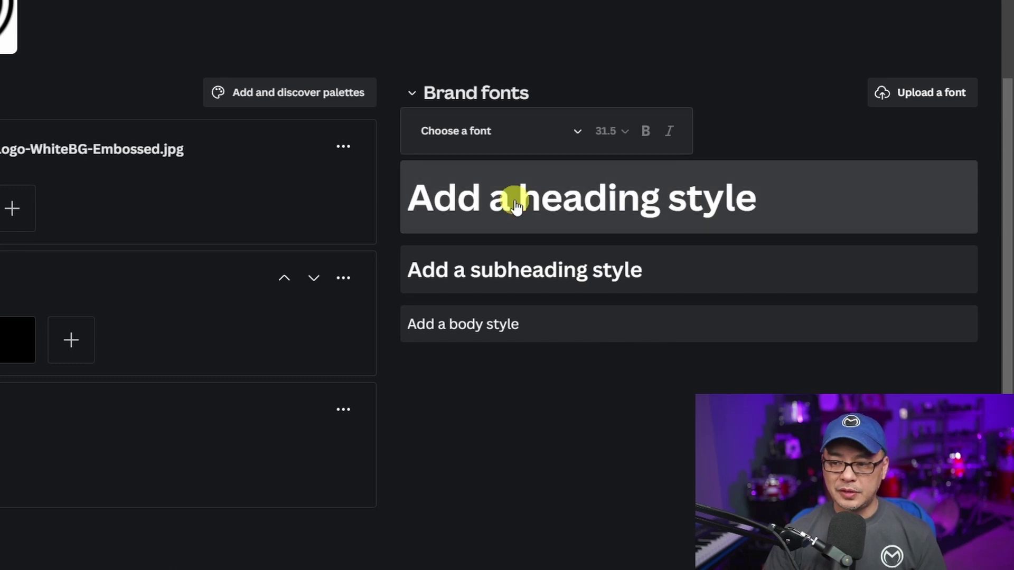
pyautogui.click(516, 131)
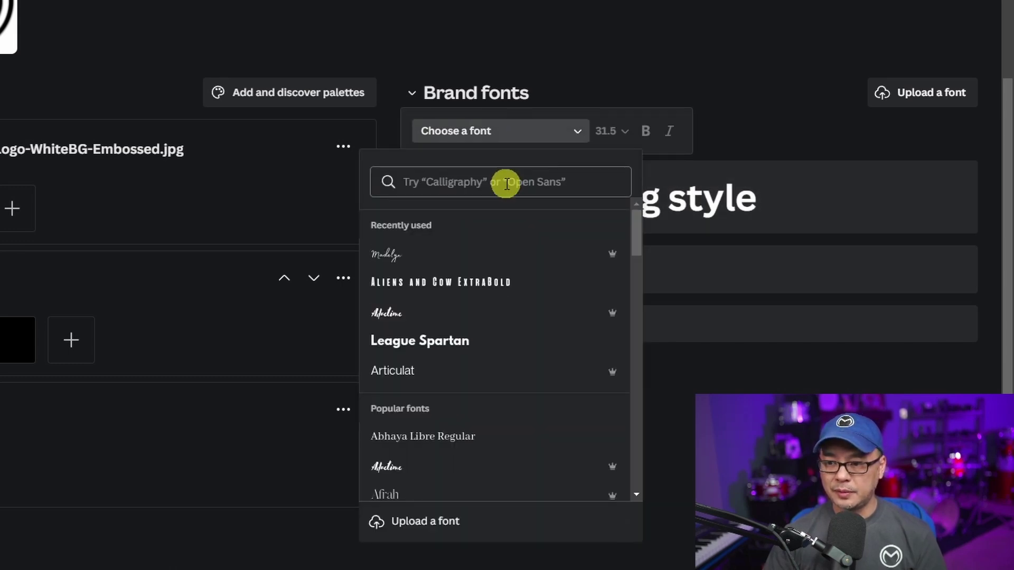
pyautogui.click(478, 342)
pyautogui.click(935, 179)
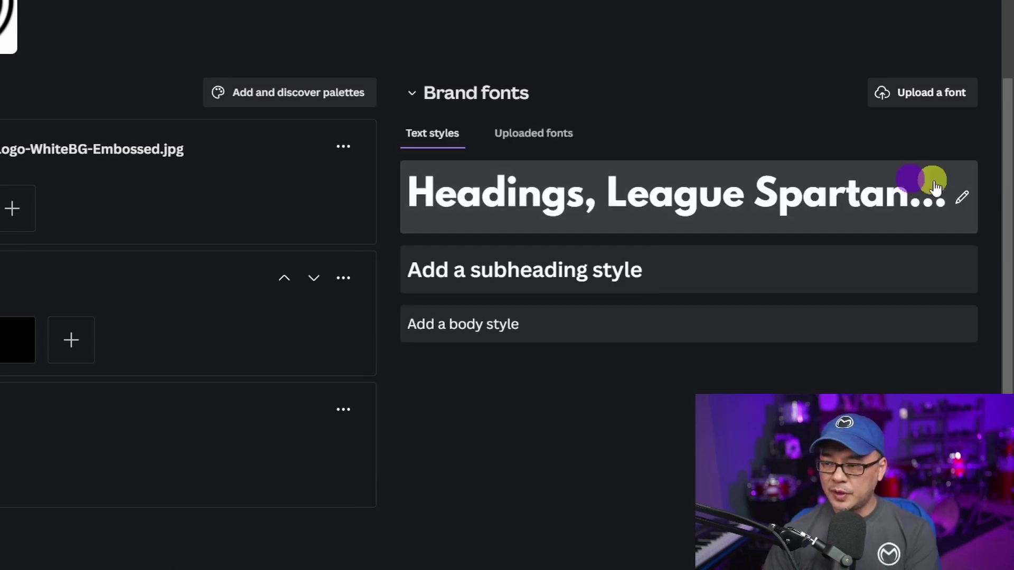
pyautogui.click(968, 201)
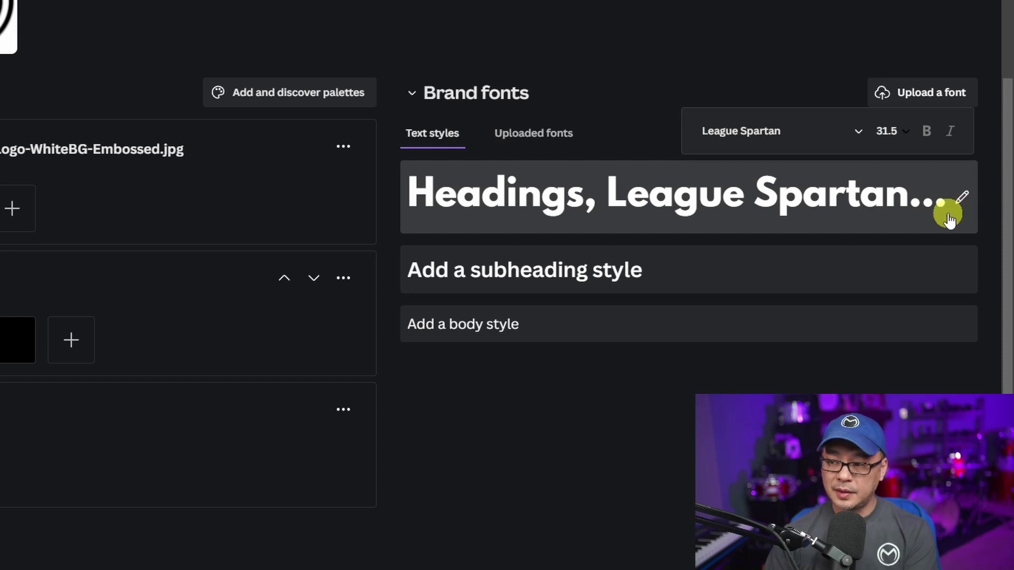
pyautogui.click(859, 131)
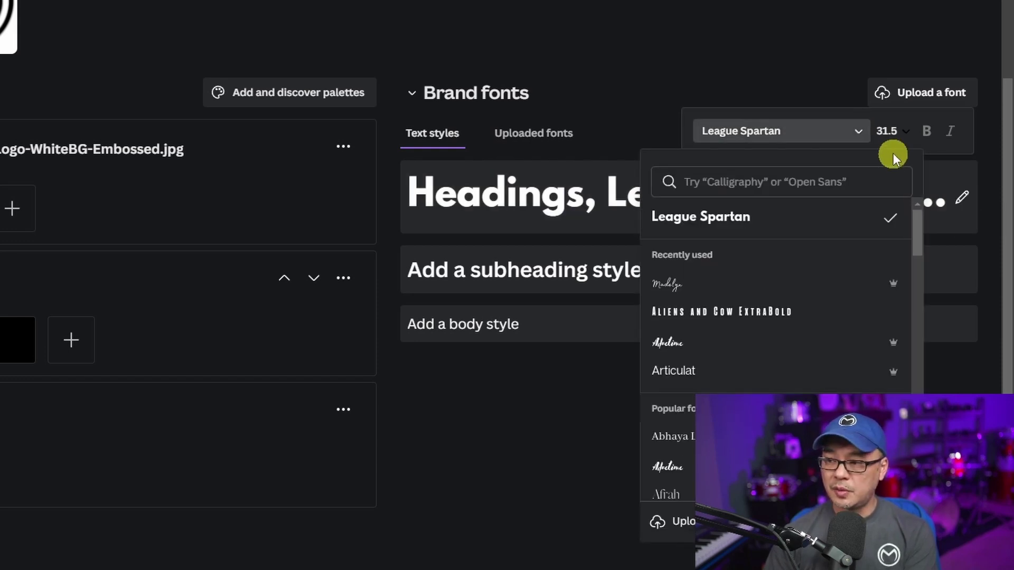
pyautogui.click(906, 134)
pyautogui.scroll(-5, 902, 271)
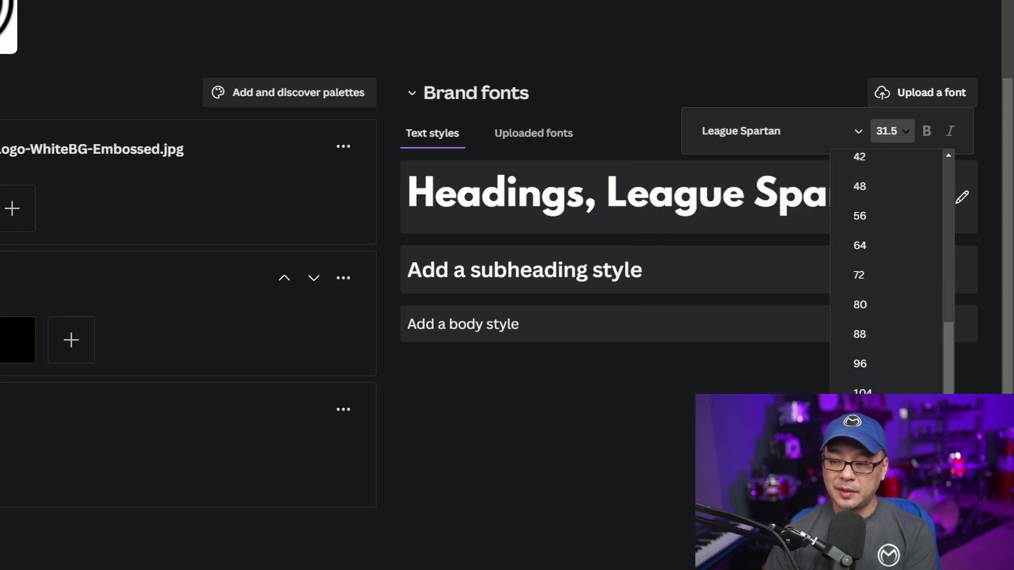
pyautogui.click(912, 301)
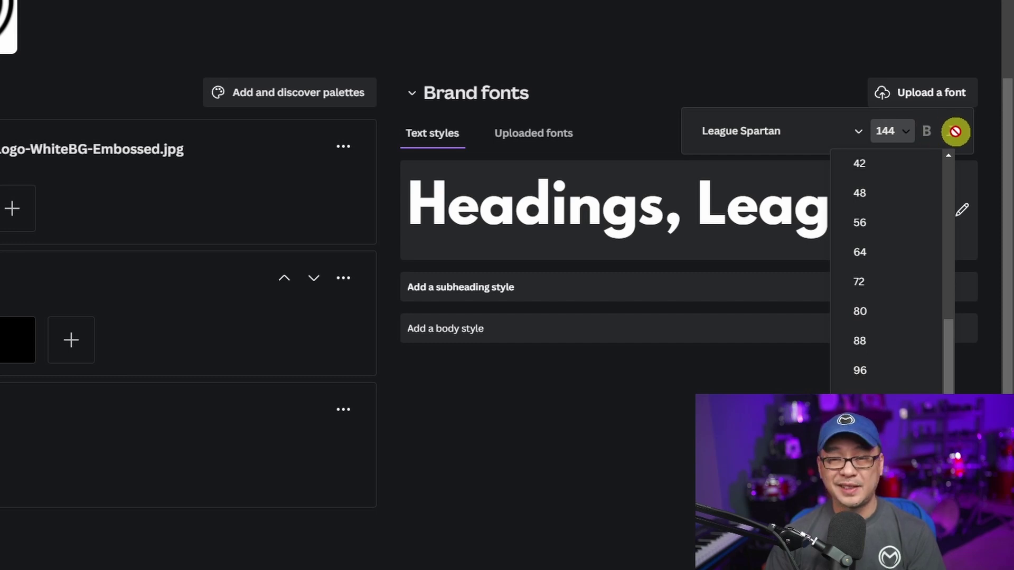
pyautogui.click(825, 42)
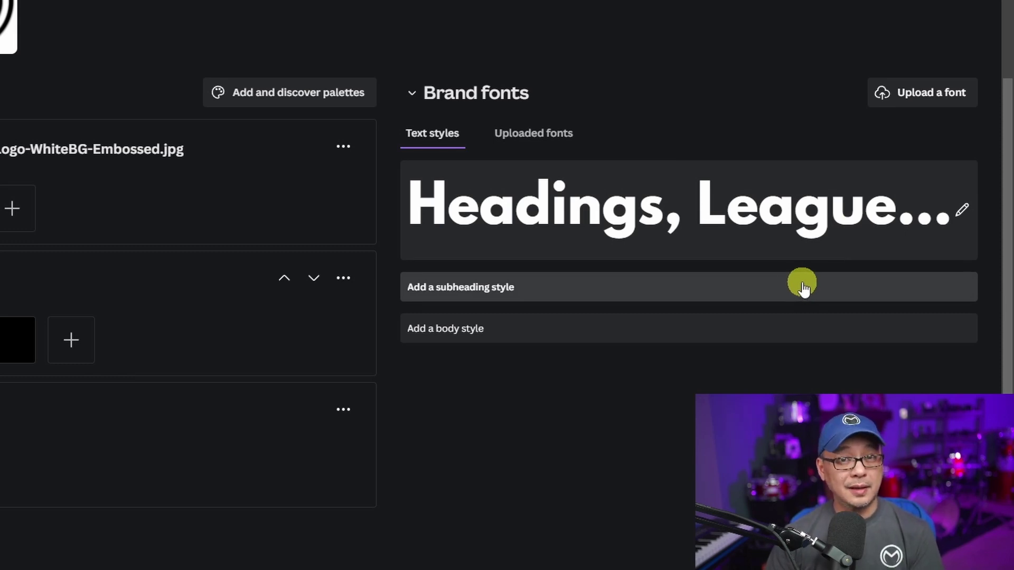
# Step: Set the subheading style to Aliens and Cow ExtraBold at size 72
pyautogui.click(802, 288)
pyautogui.click(544, 242)
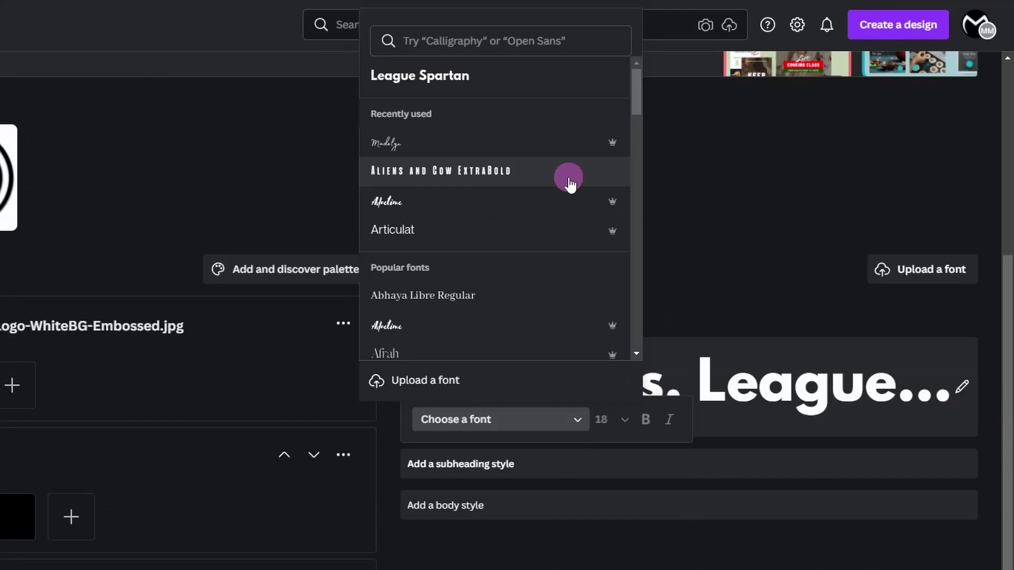
pyautogui.click(568, 172)
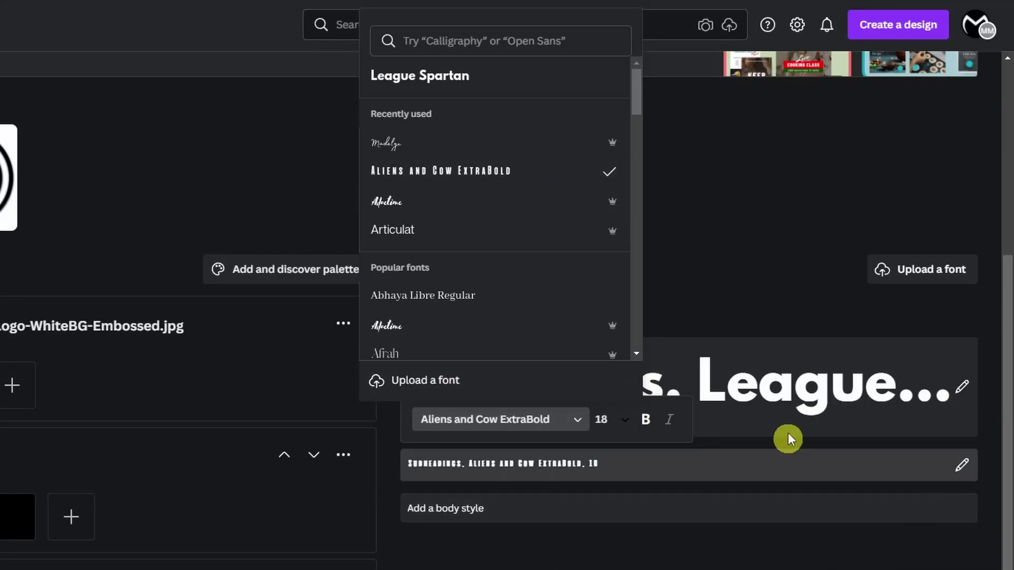
pyautogui.click(607, 419)
pyautogui.click(628, 205)
# Step: Set the body text style to Madelyn
pyautogui.click(674, 507)
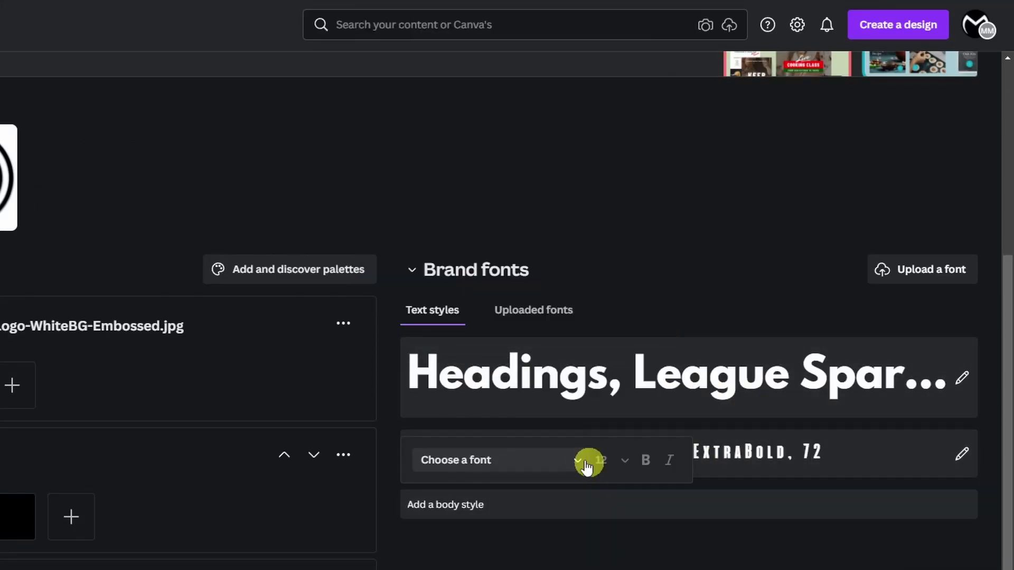
pyautogui.click(577, 460)
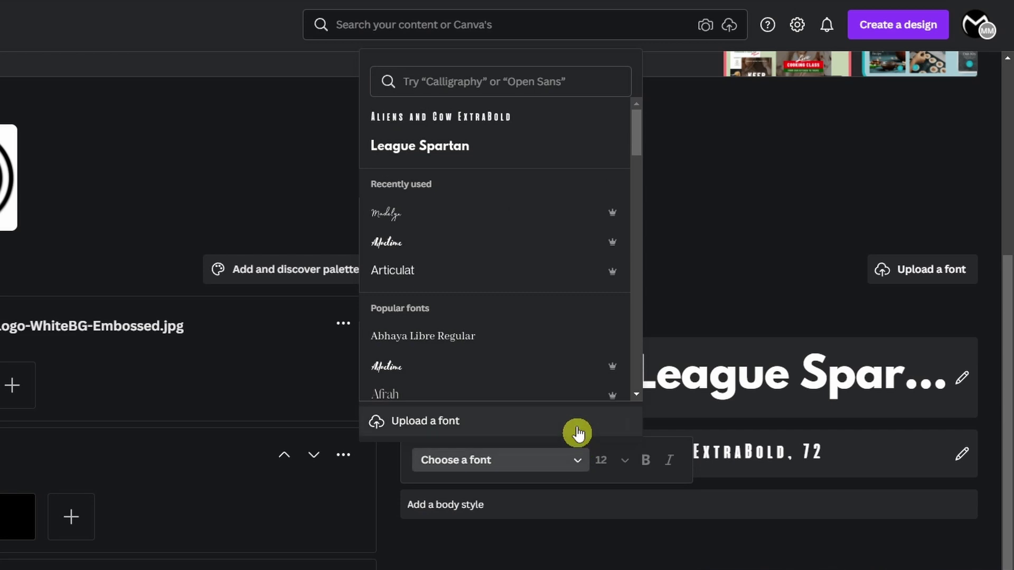
pyautogui.click(539, 213)
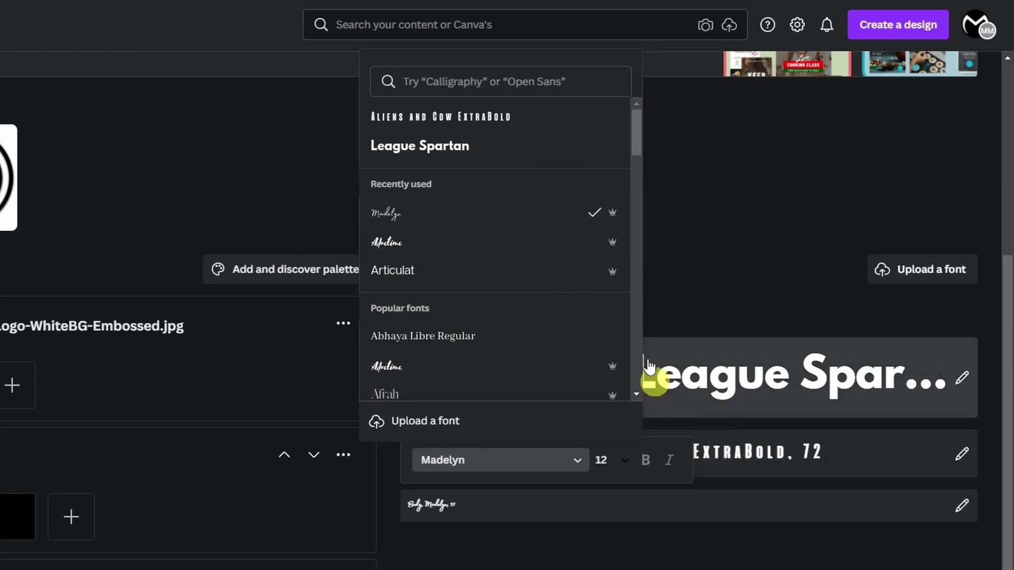
pyautogui.click(804, 486)
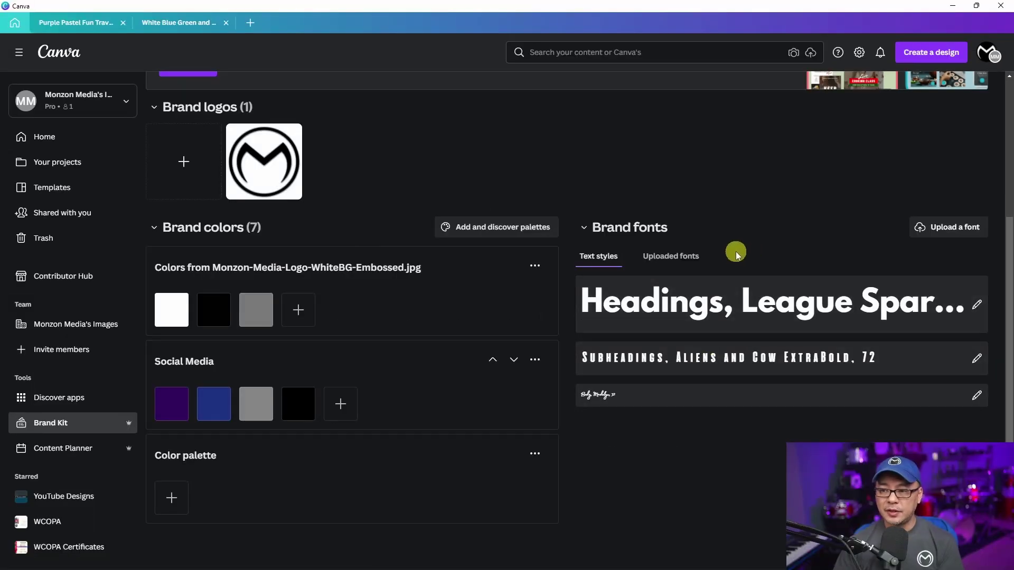
# Step: Upload 28 Days Later.ttf from Downloads as a brand font, then switch to the travel thumbnail design
pyautogui.click(655, 259)
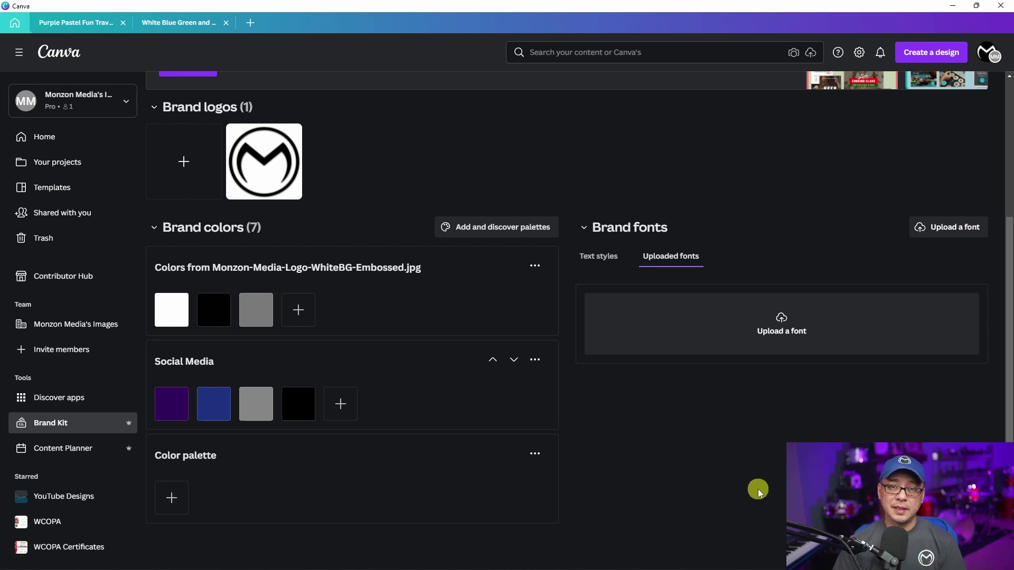
pyautogui.click(751, 338)
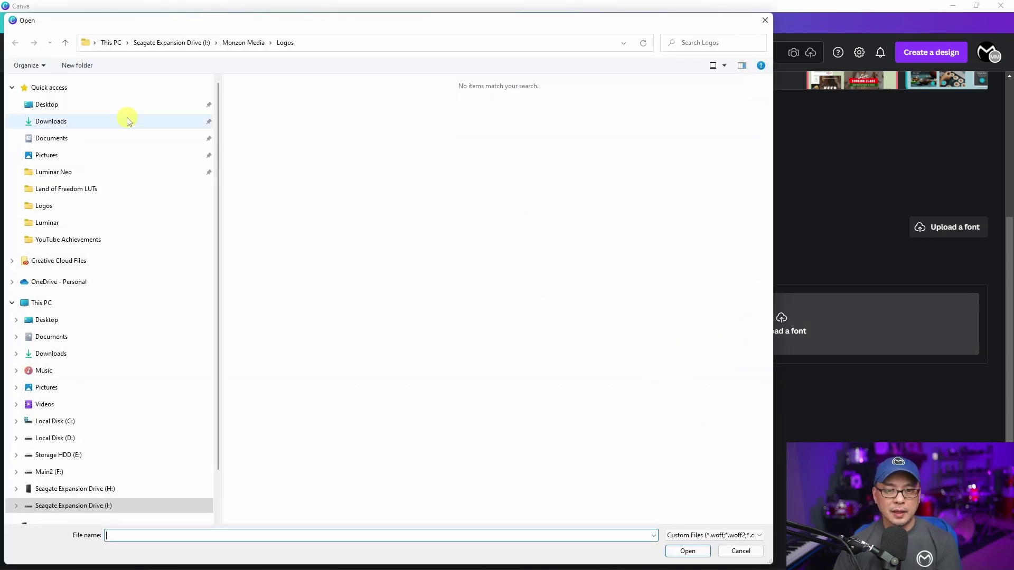
pyautogui.click(128, 121)
pyautogui.doubleClick(278, 104)
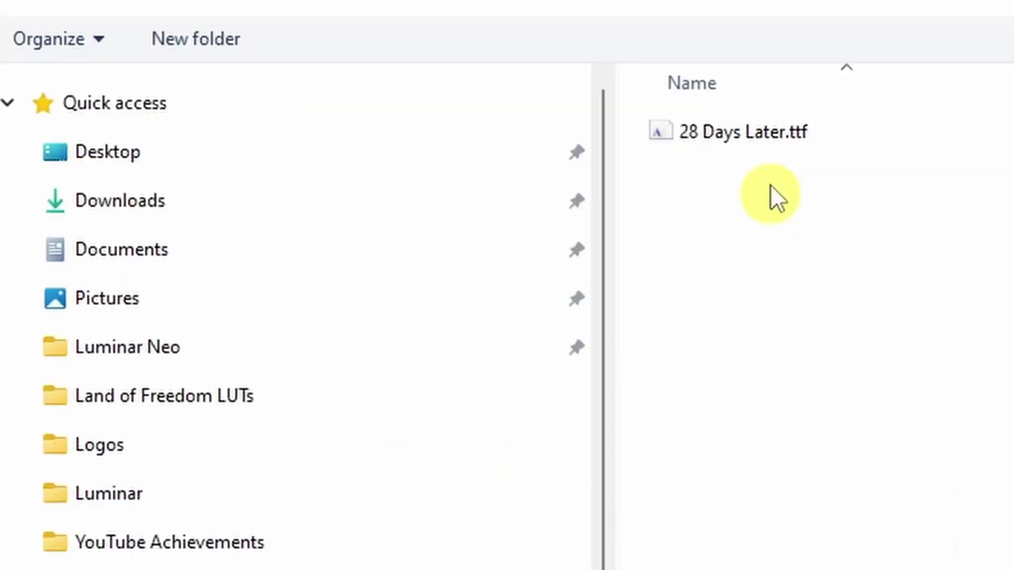
pyautogui.click(771, 133)
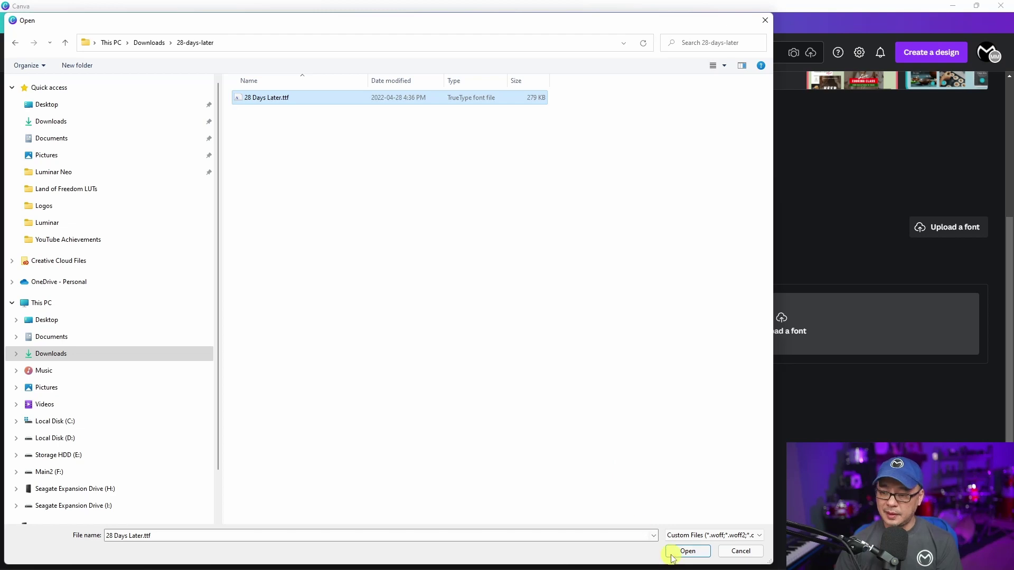
pyautogui.click(672, 555)
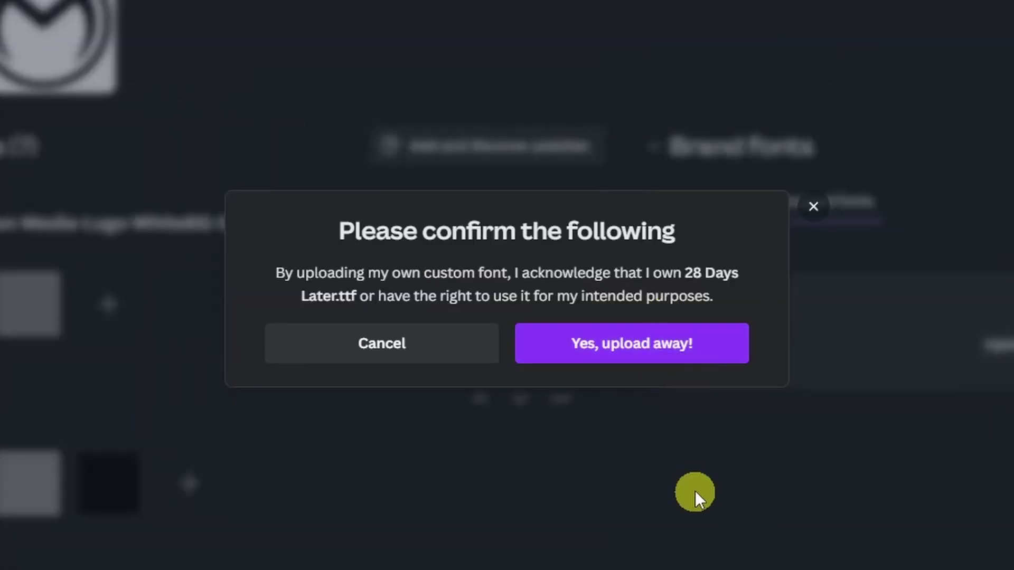
pyautogui.click(683, 344)
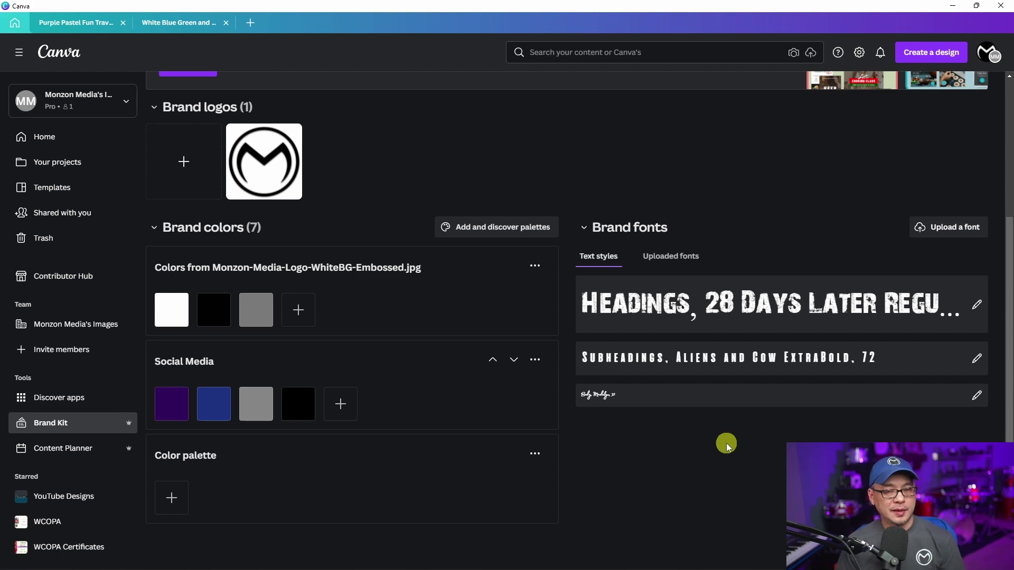
pyautogui.click(67, 15)
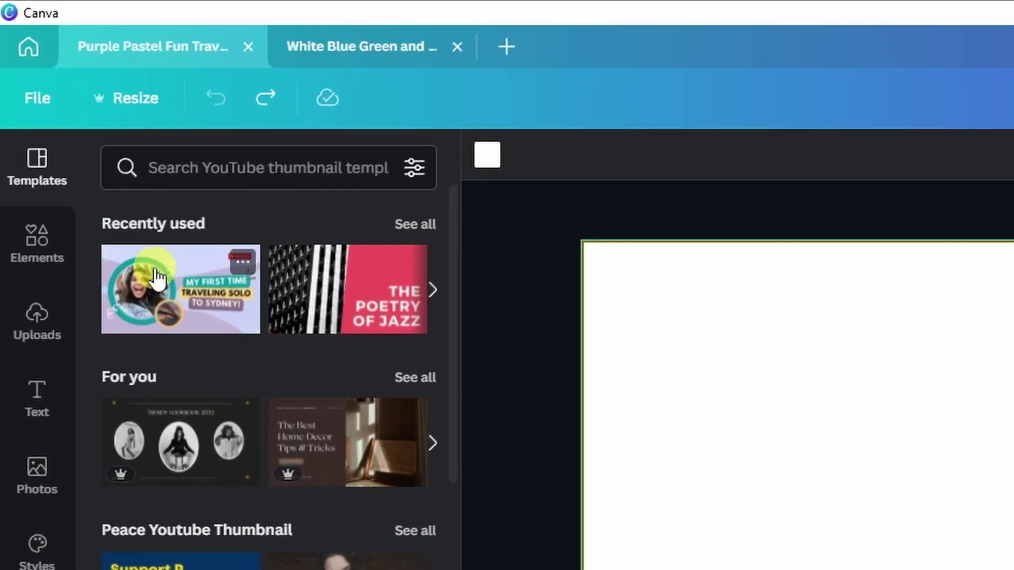
# Step: Apply the recently used travel template, try a dark blue photo-frame ring and undo it, then open Styles
pyautogui.click(146, 275)
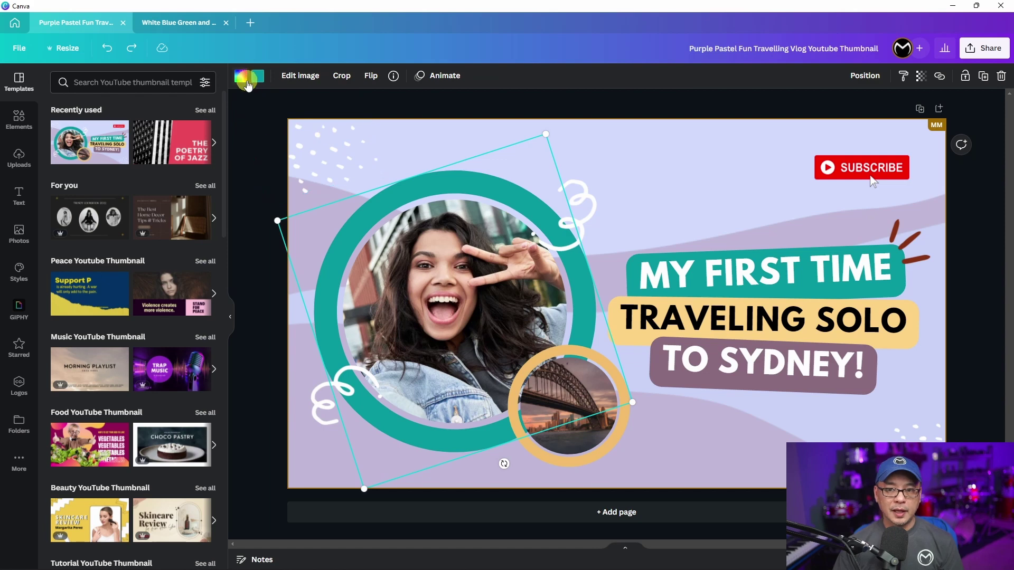
pyautogui.click(240, 77)
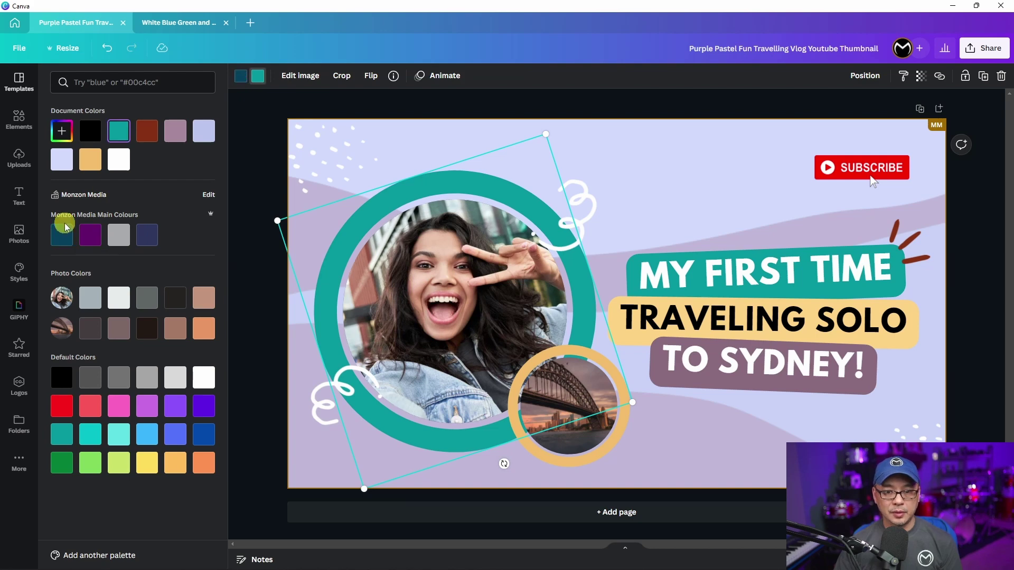
pyautogui.click(65, 240)
pyautogui.hotkey('ctrl', 'z')
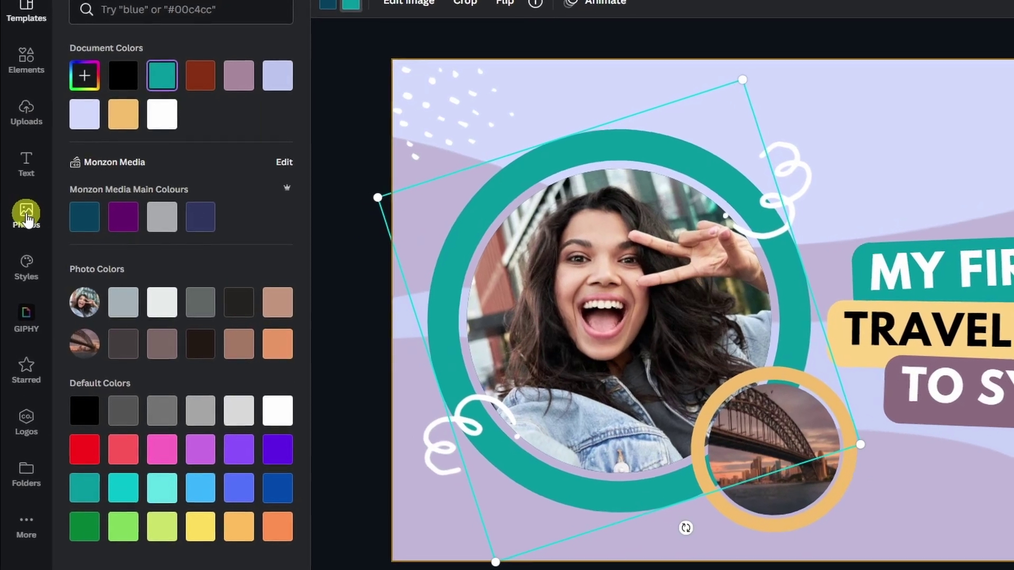
pyautogui.click(26, 264)
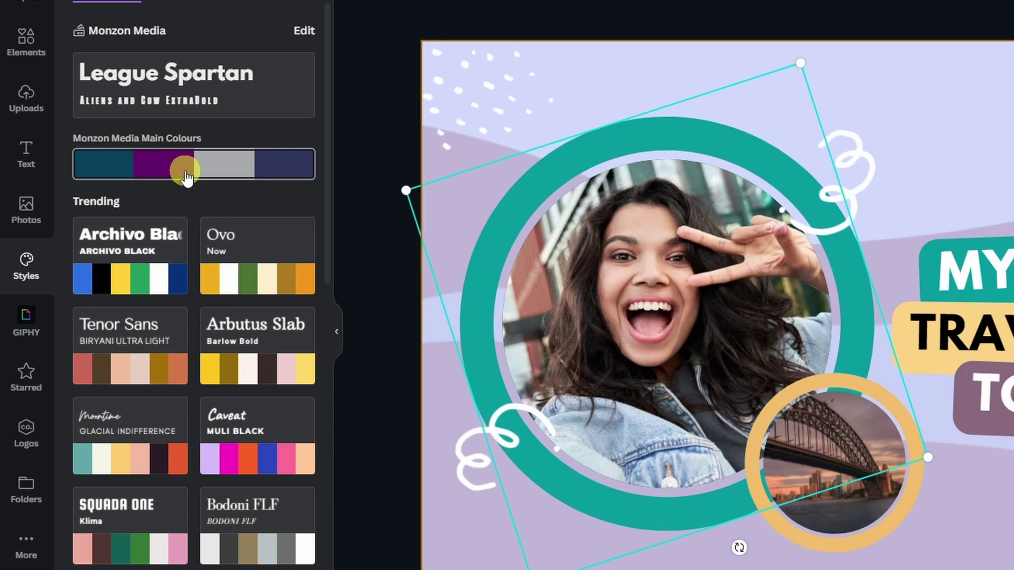
# Step: Apply the Monzon Media Main Colours palette and the League Spartan font pairing to the thumbnail
pyautogui.click(185, 175)
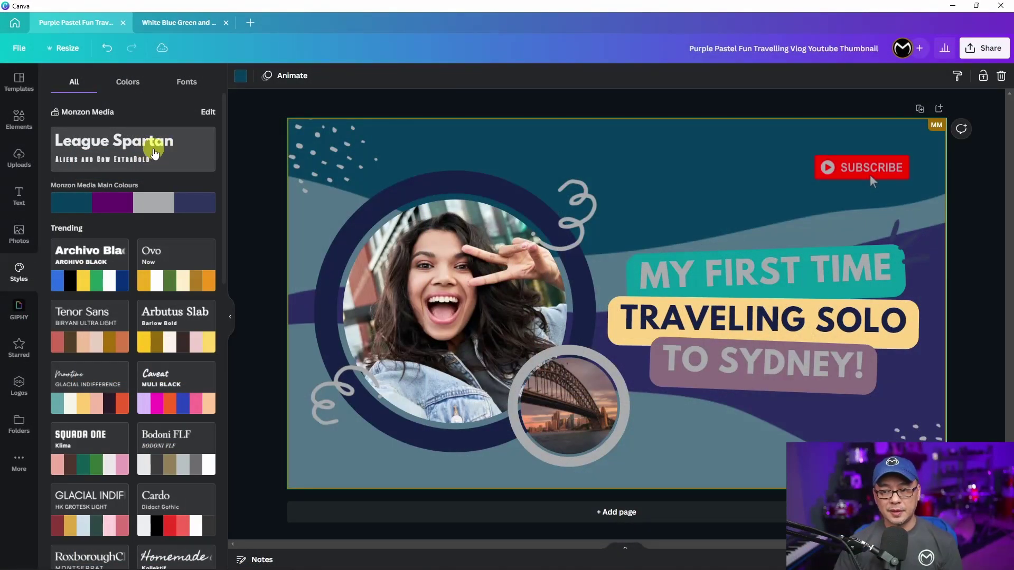
pyautogui.click(154, 153)
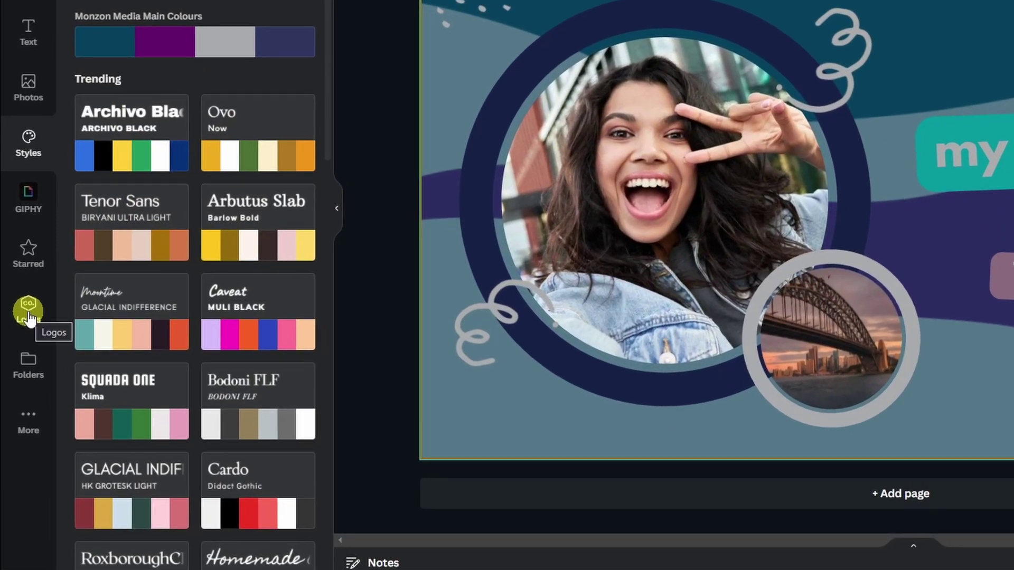
# Step: Drag the first Monzon Media logo from Logos into the small bridge photo frame
pyautogui.click(30, 316)
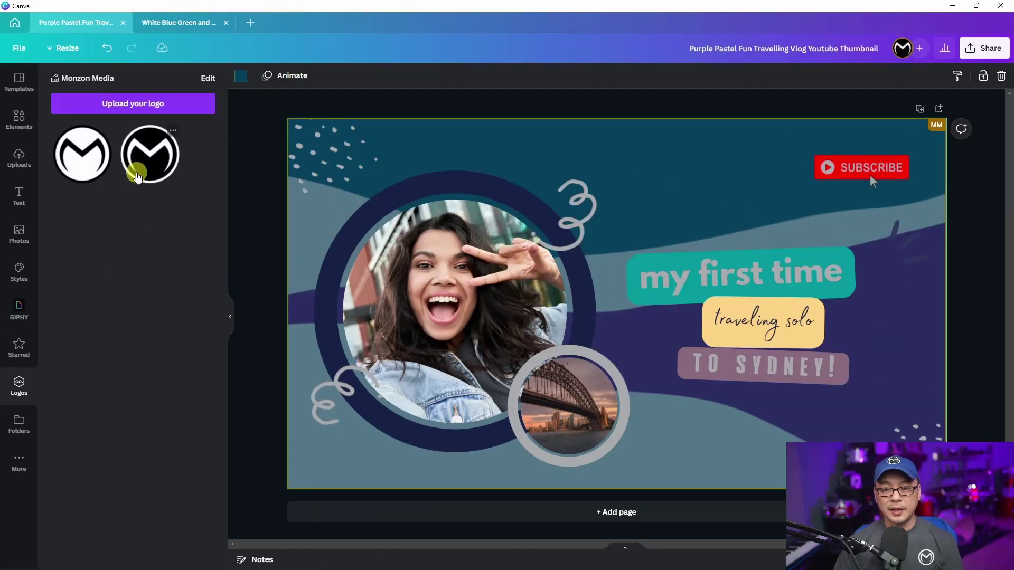
pyautogui.moveTo(83, 161); pyautogui.dragTo(550, 407)
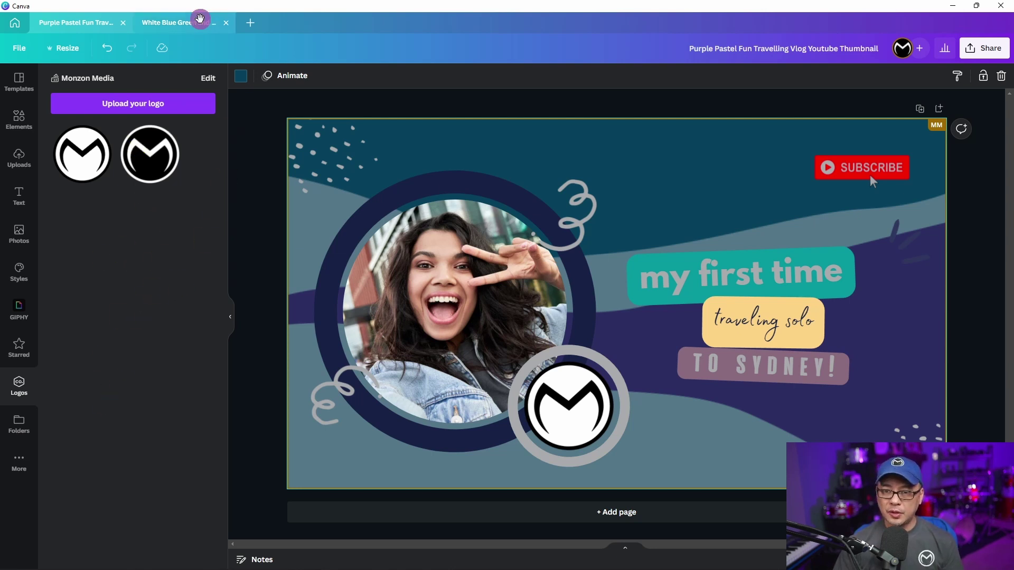
pyautogui.click(197, 21)
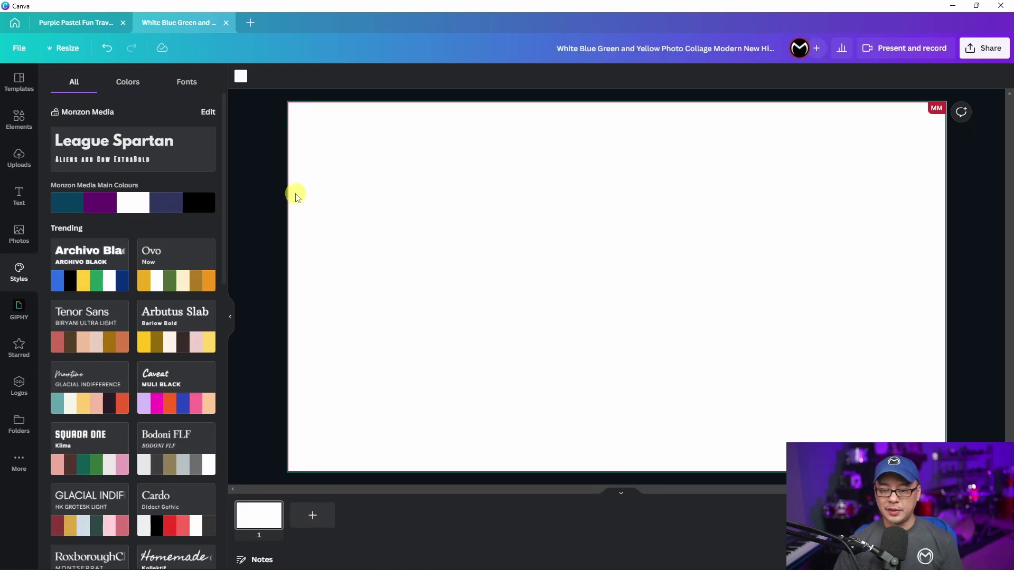
# Step: Apply all 15 New Hire Resources template pages to the presentation and browse pages 2 to 4
pyautogui.click(19, 87)
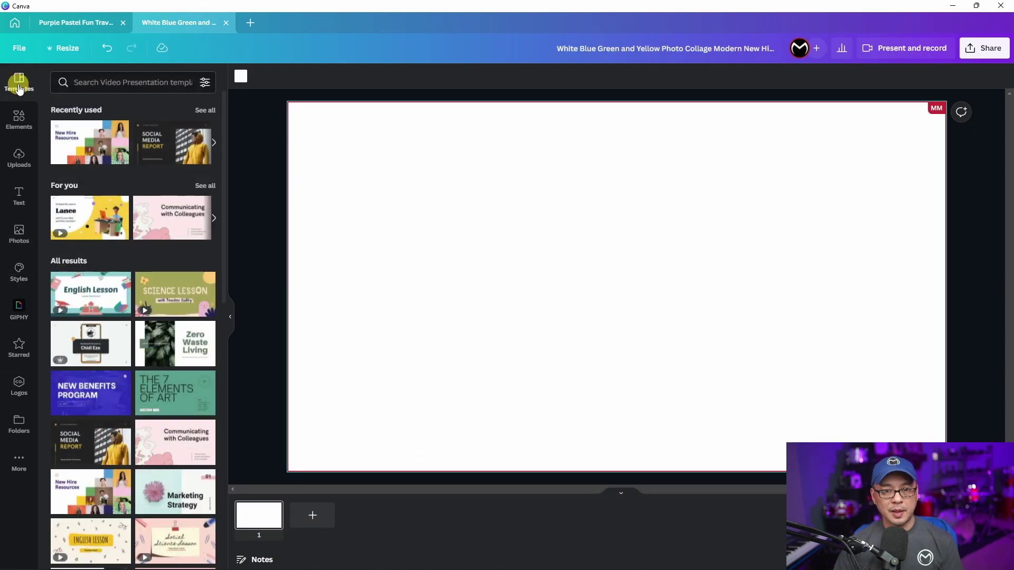
pyautogui.click(62, 138)
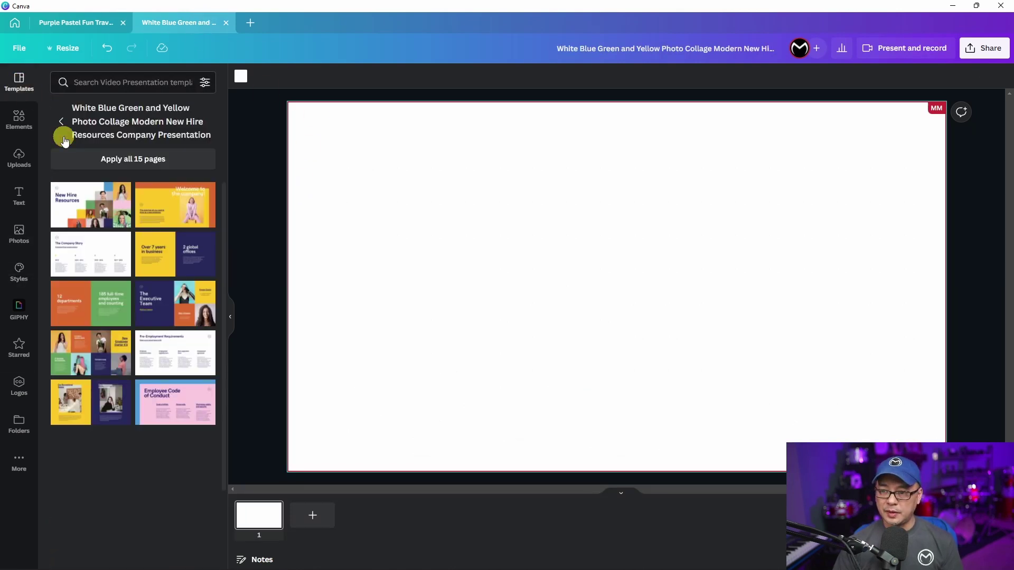
pyautogui.click(159, 161)
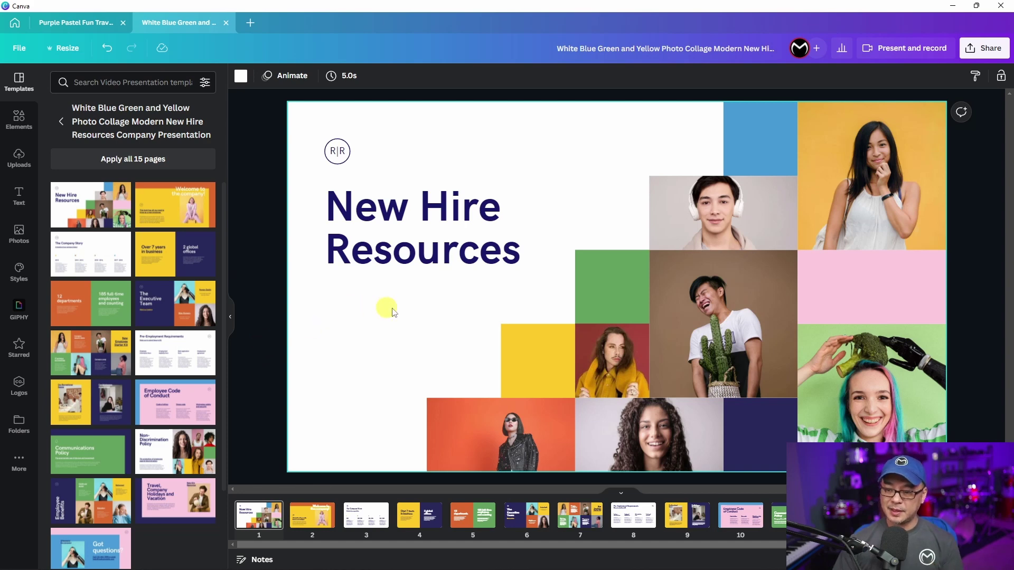
pyautogui.click(302, 522)
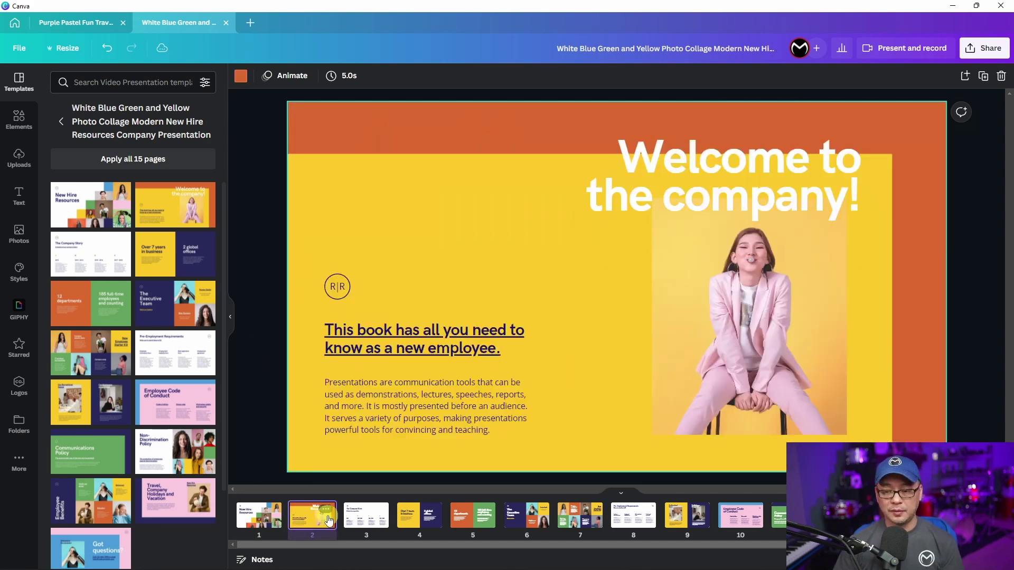
pyautogui.press('Down')
pyautogui.press('Down')
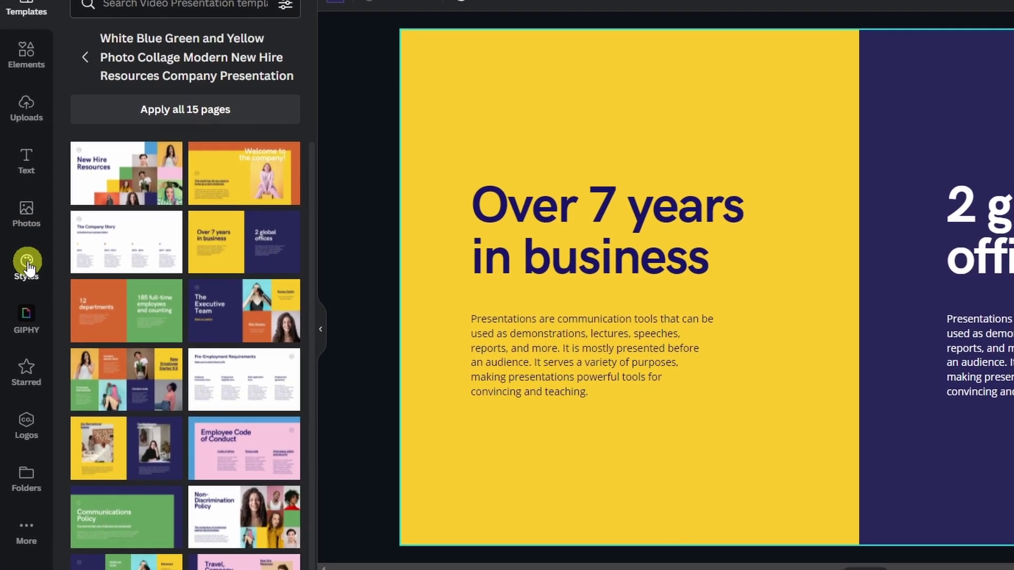
pyautogui.click(28, 267)
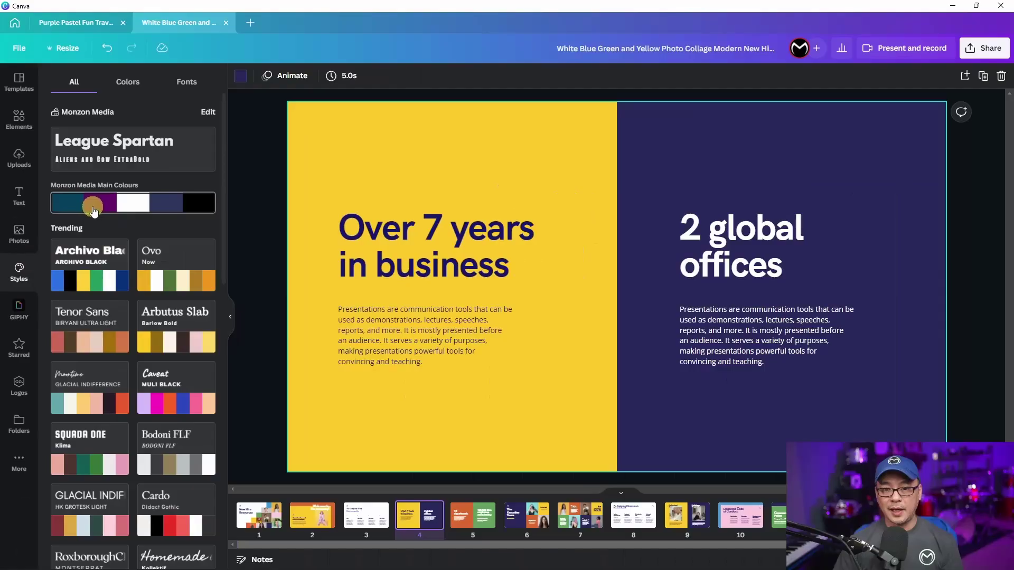
# Step: Shuffle the Monzon Media Main Colours palette to white and teal and apply it to all pages
pyautogui.click(130, 182)
pyautogui.click(131, 182)
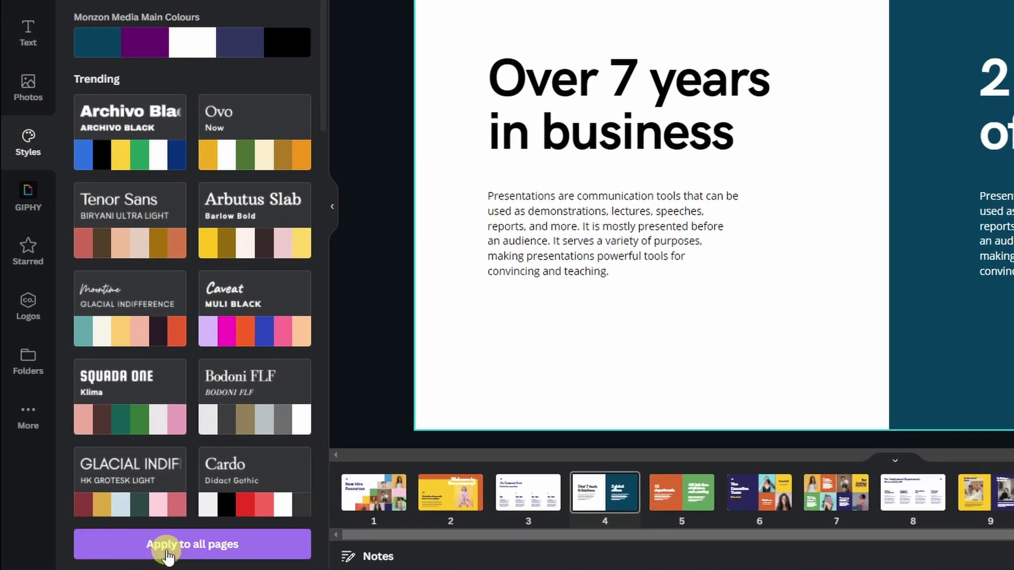
pyautogui.click(168, 552)
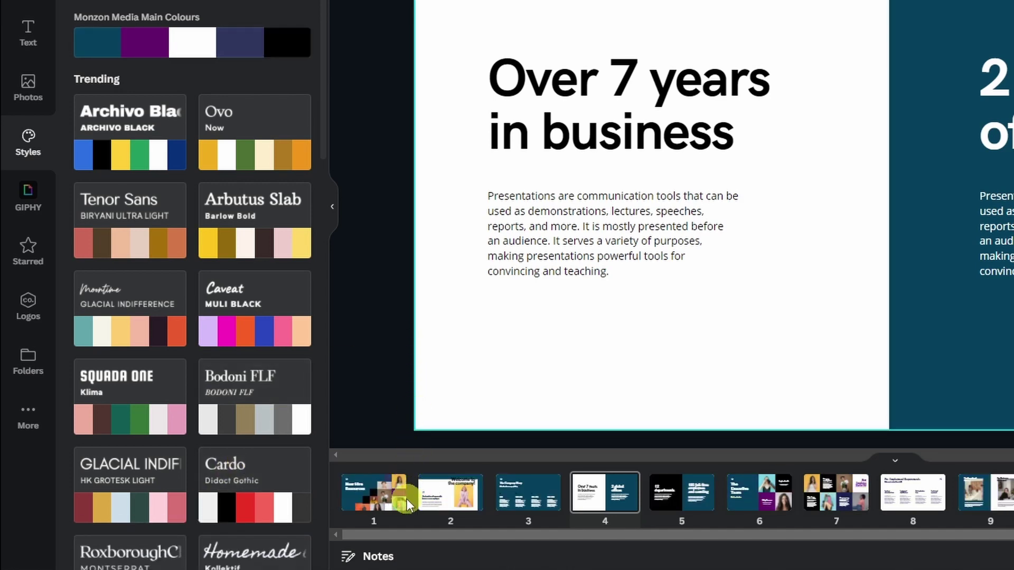
# Step: Review the recoloured slides: page 1, The Company Story, Over 7 years in business and 12 departments
pyautogui.click(381, 502)
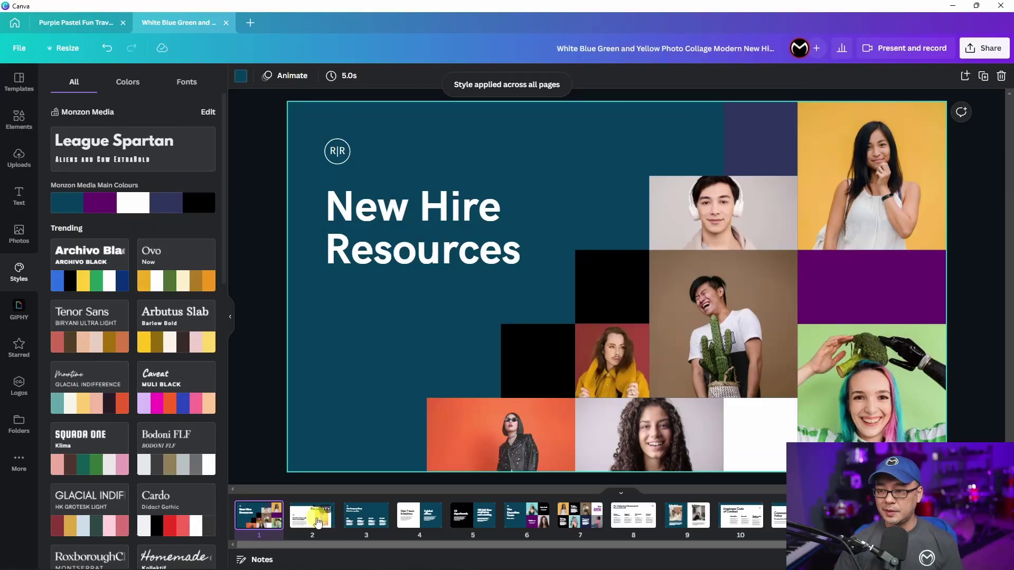
pyautogui.click(350, 438)
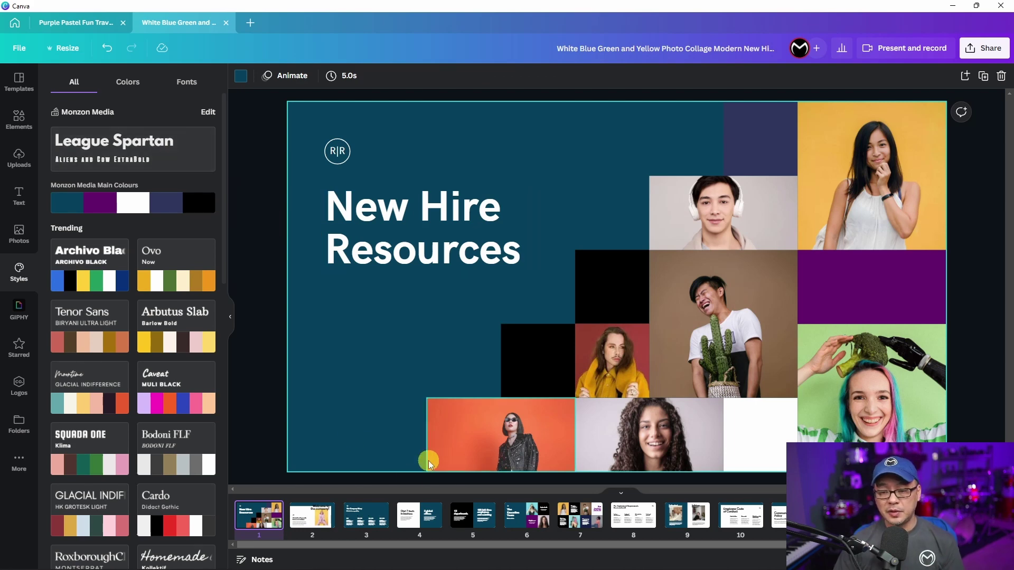
pyautogui.click(377, 519)
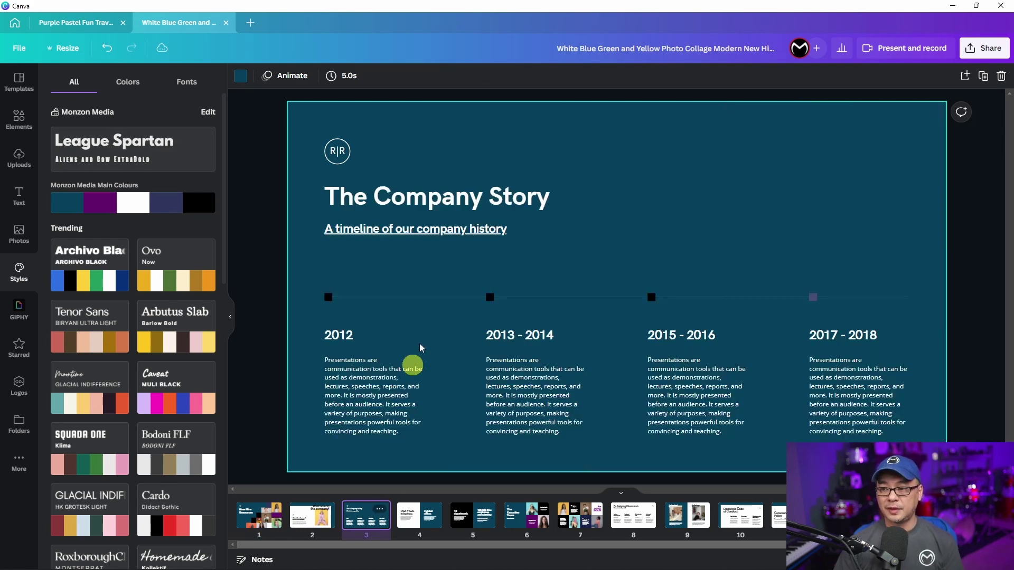
pyautogui.click(418, 521)
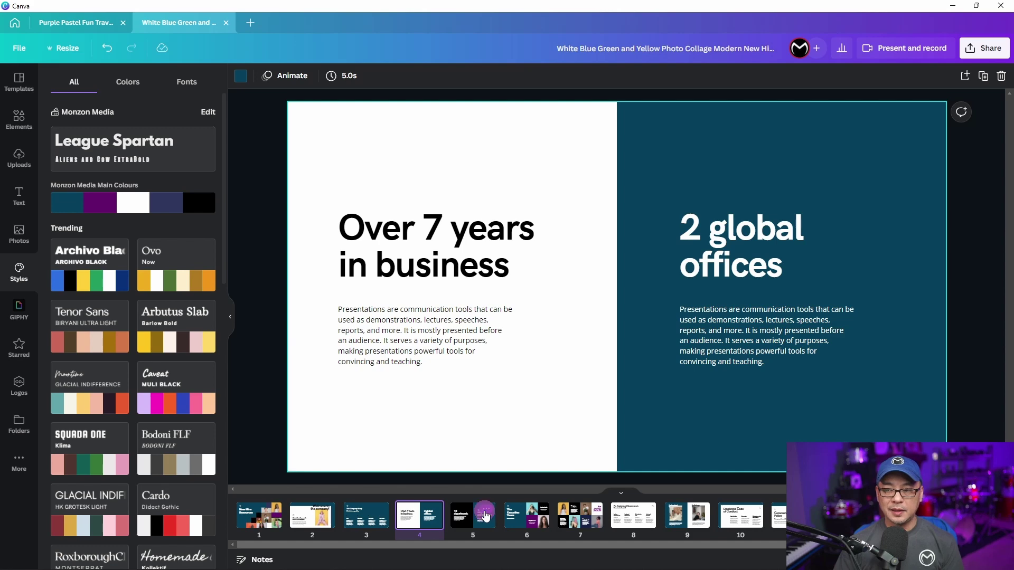
pyautogui.rightClick(486, 516)
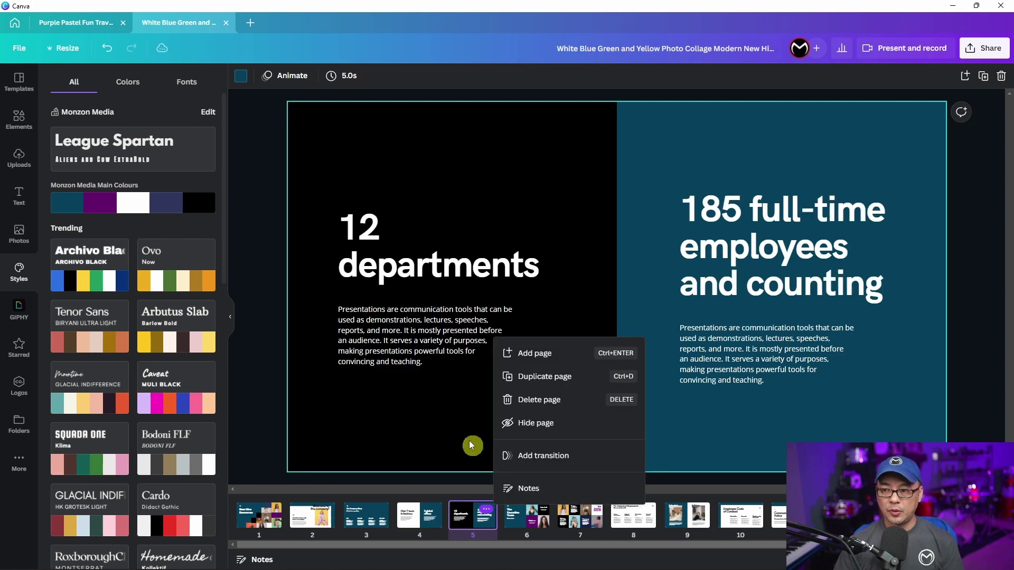
pyautogui.click(262, 446)
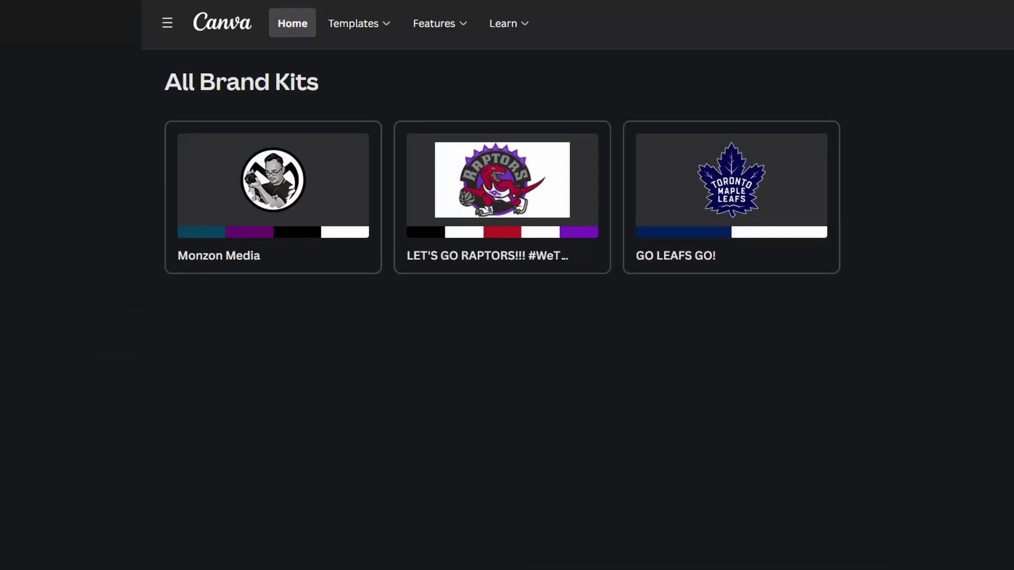